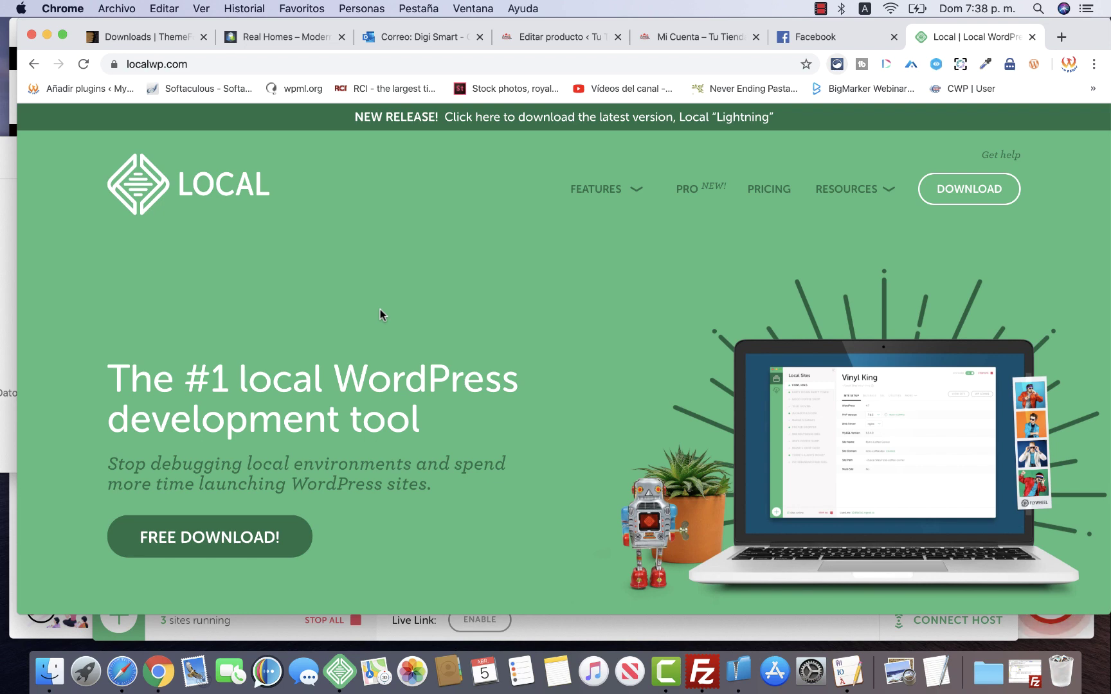
# Open the Local download form on the website, keep Mac as the operating system, then dismiss it
pyautogui.scroll(-5, 379, 311)
pyautogui.scroll(5, 379, 309)
pyautogui.click(238, 532)
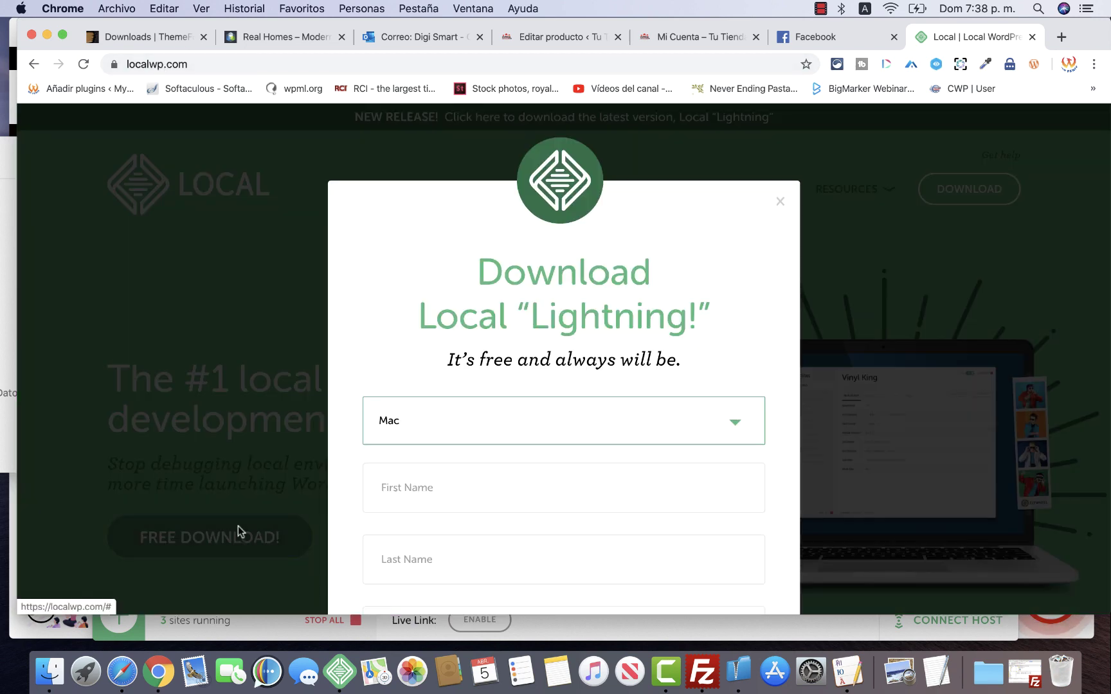
pyautogui.click(489, 422)
pyautogui.scroll(-3, 490, 516)
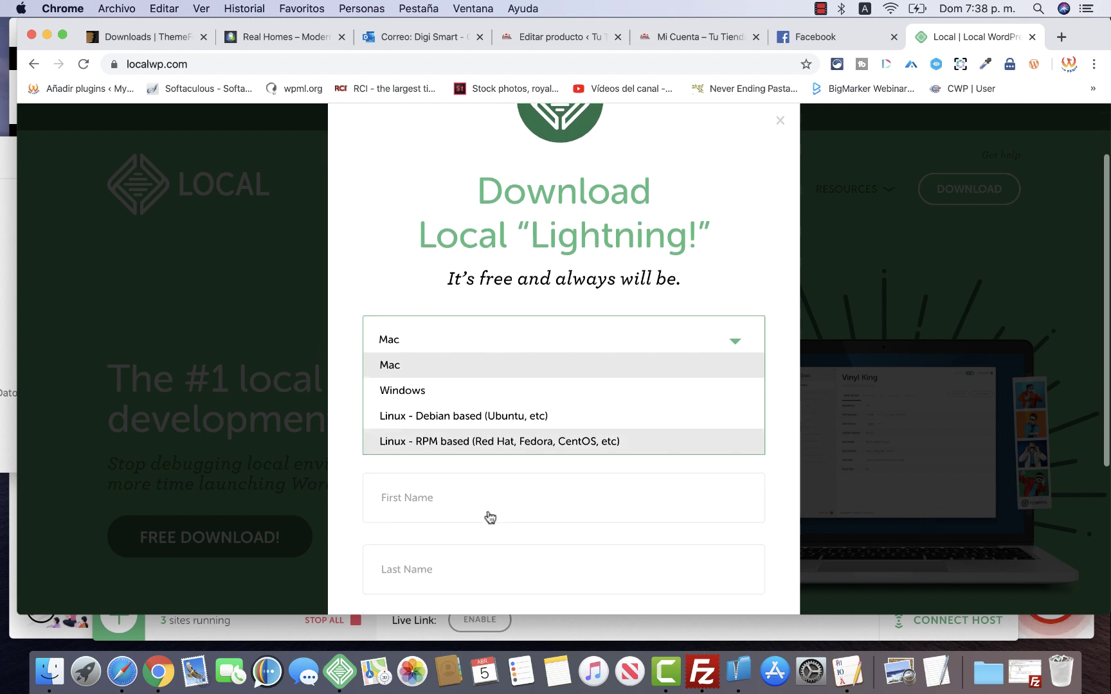
pyautogui.click(415, 365)
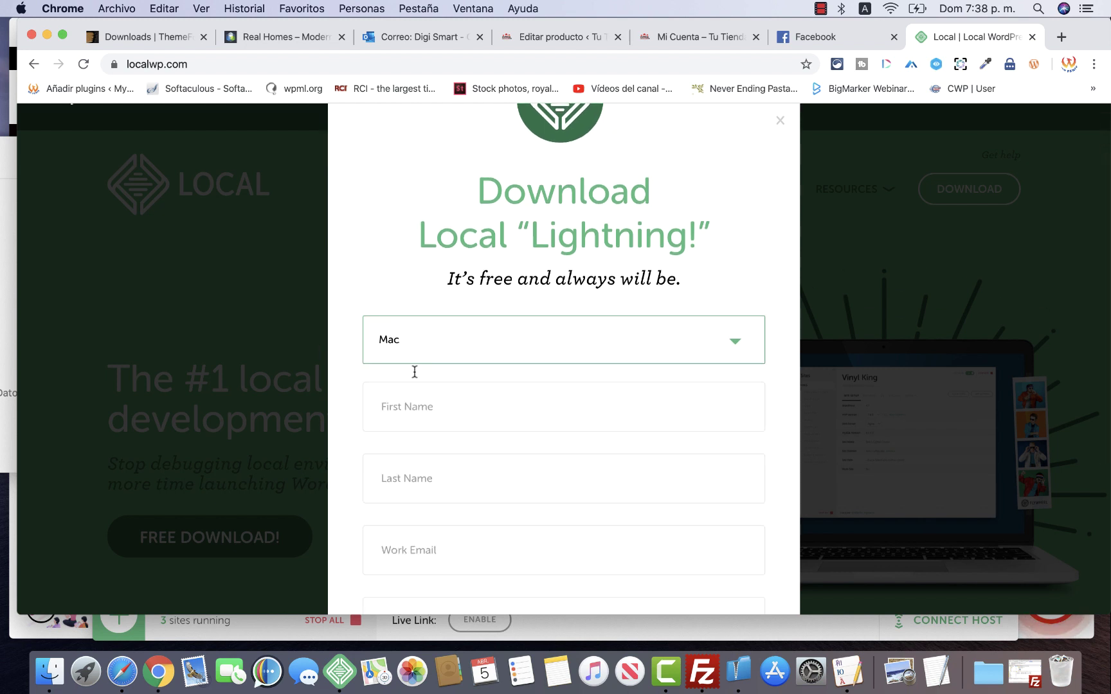
pyautogui.scroll(-5, 483, 540)
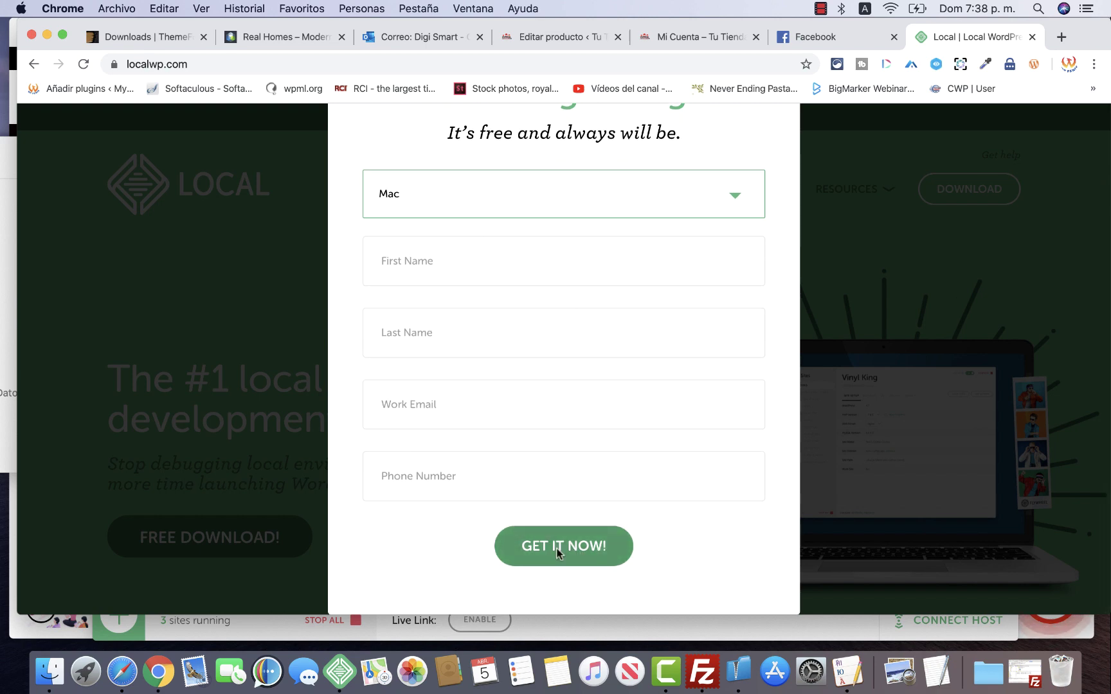
pyautogui.click(236, 381)
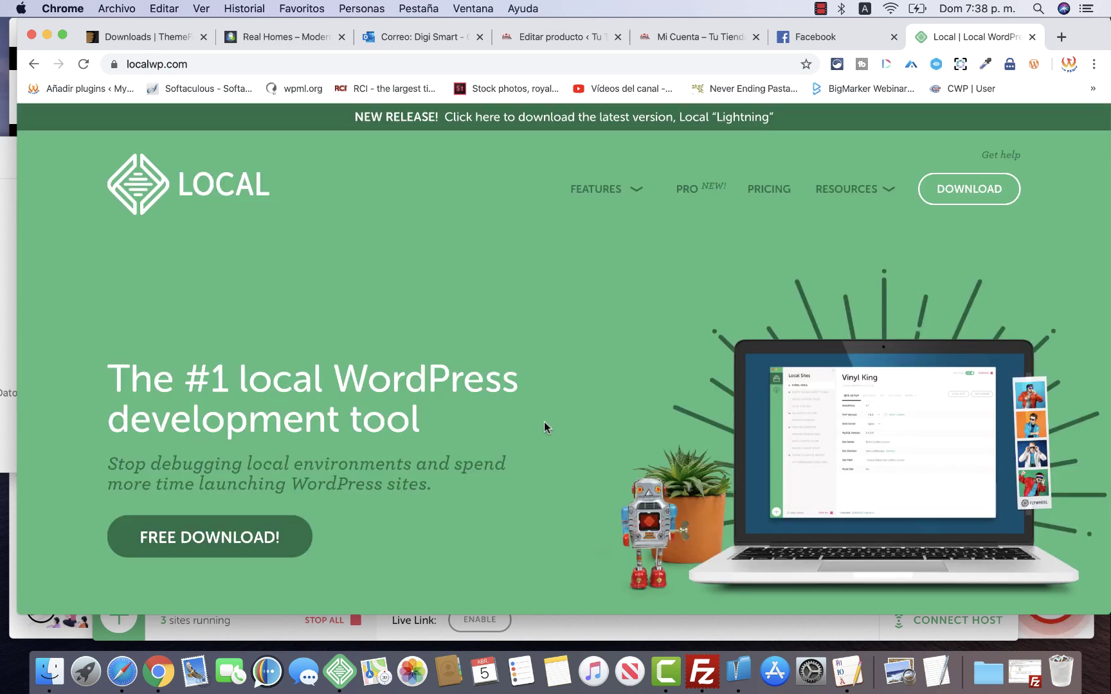
pyautogui.scroll(-5, 527, 428)
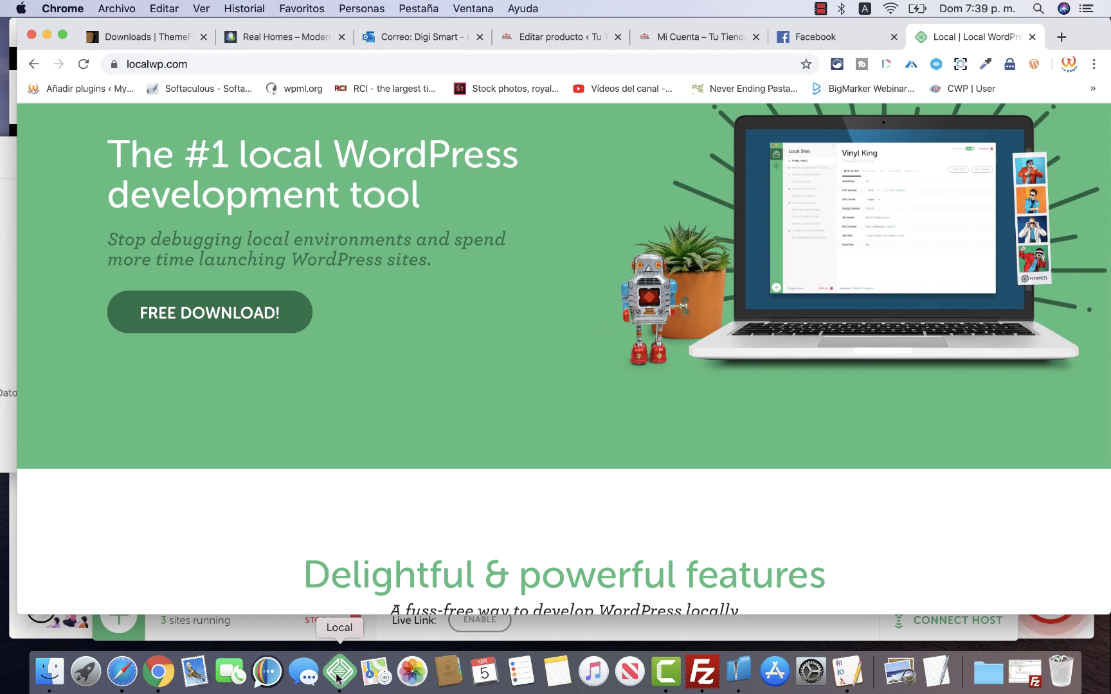
# Delete the Real Homes site and its files in Local, authorizing with the admin password
pyautogui.click(339, 671)
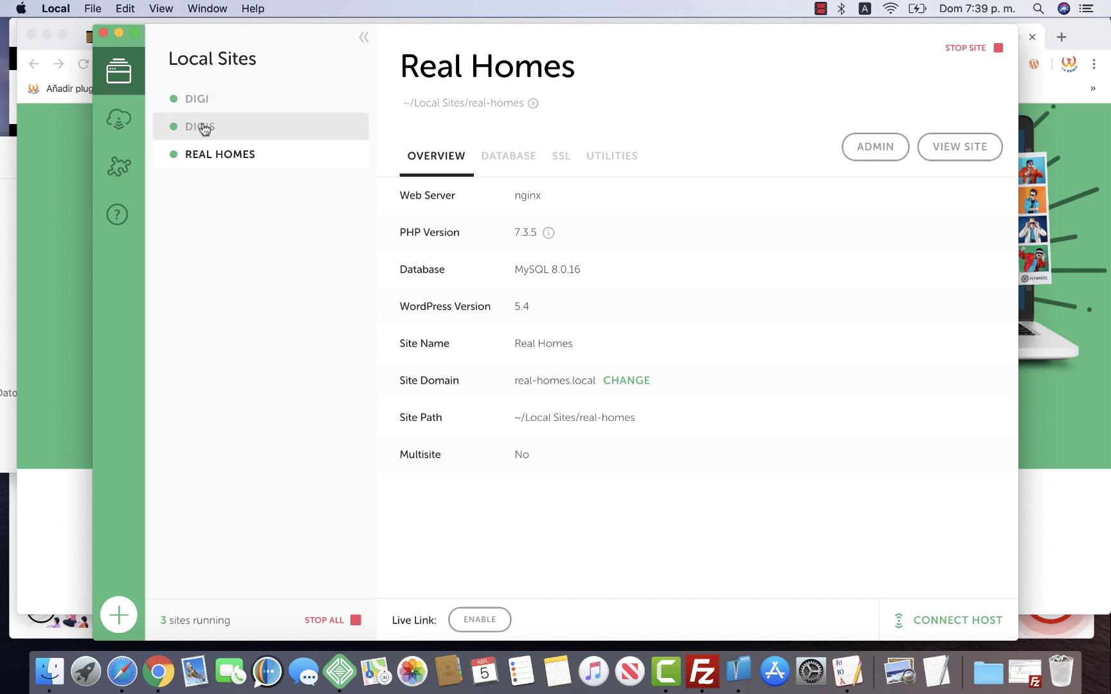
pyautogui.rightClick(219, 156)
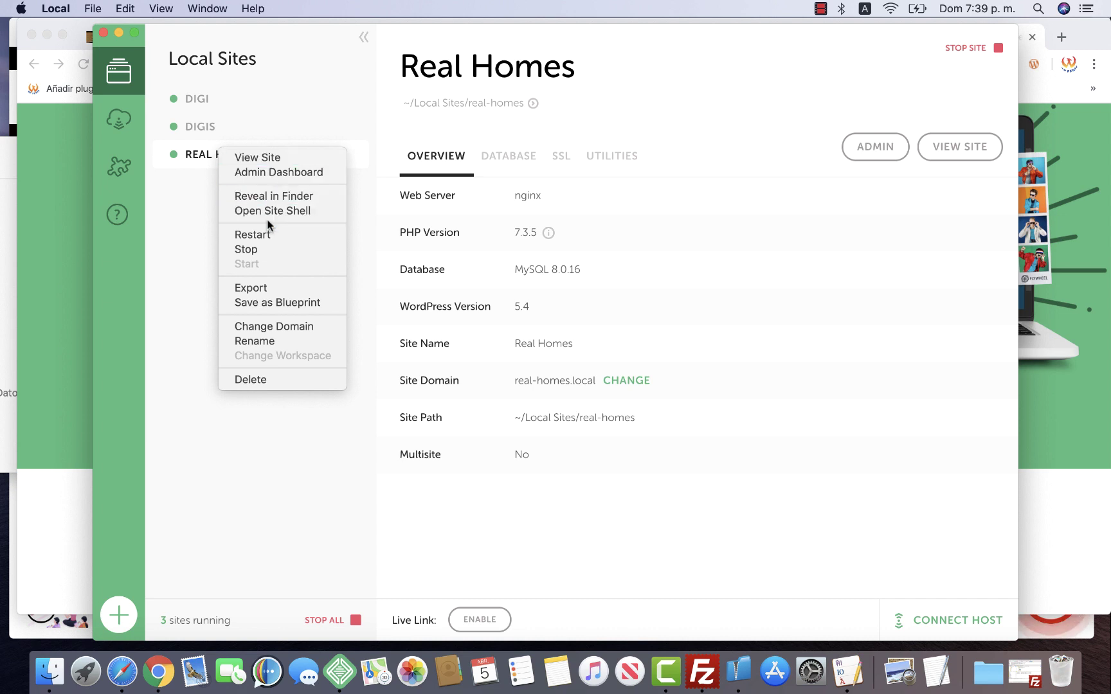
pyautogui.click(270, 377)
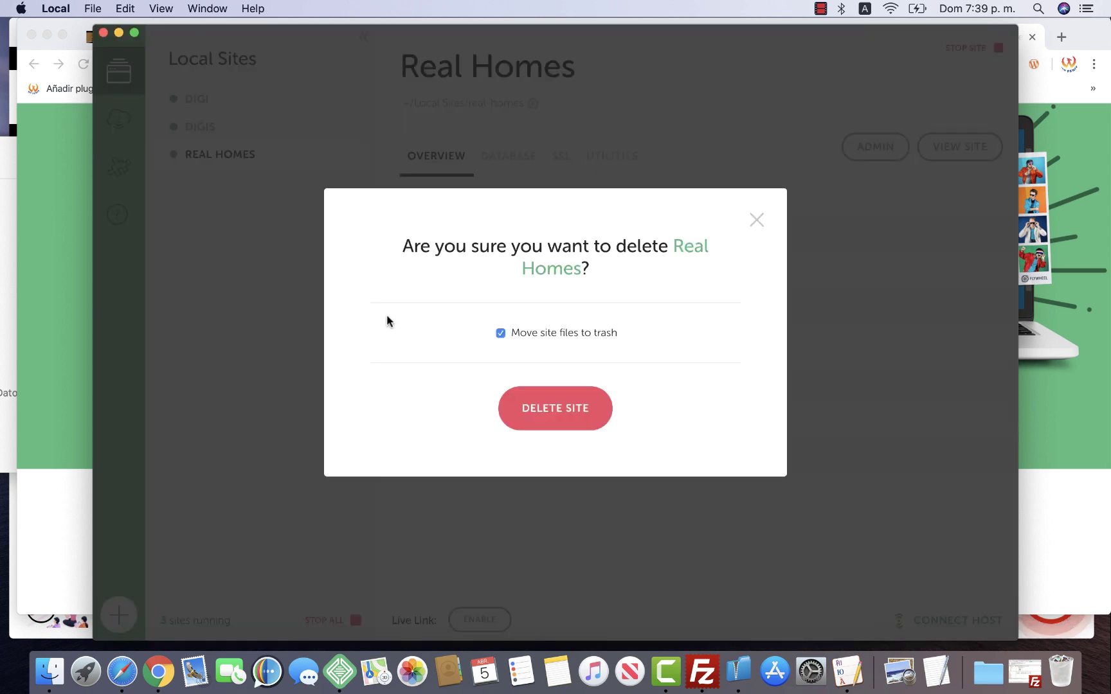
pyautogui.click(555, 409)
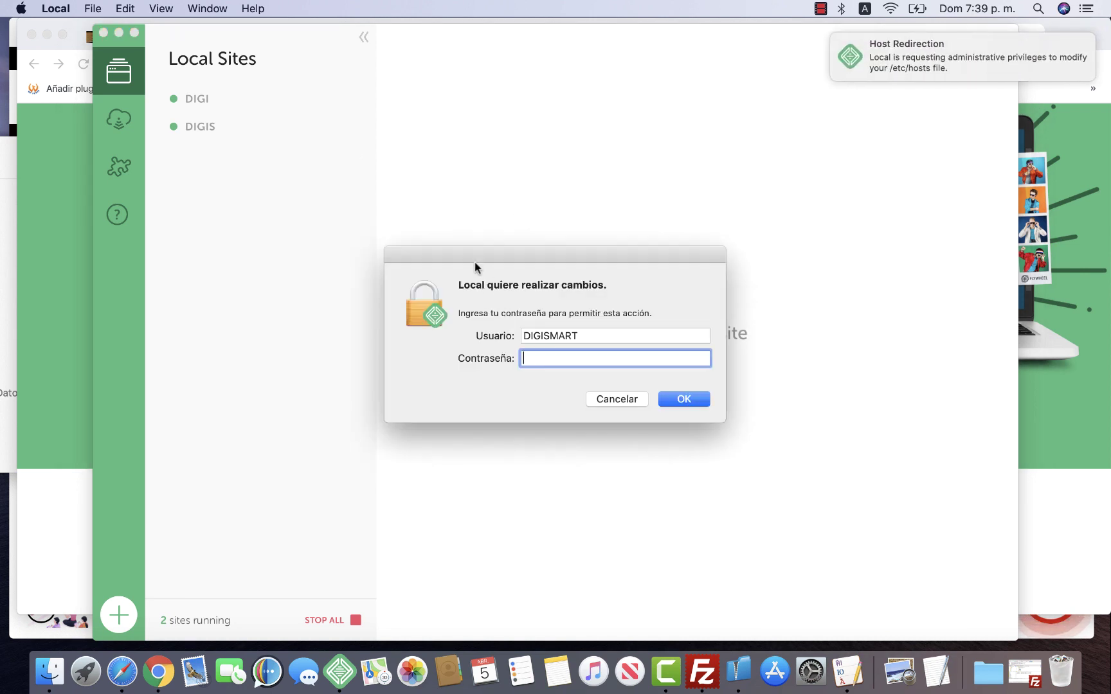
pyautogui.write('•')
pyautogui.press('Return')
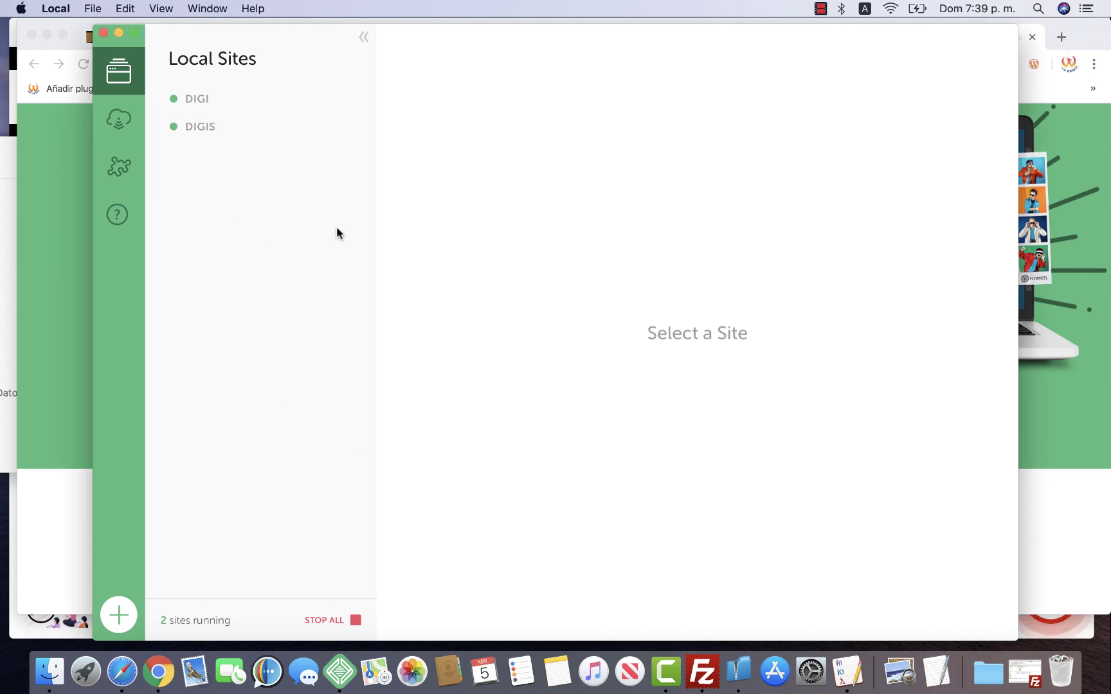
# Add a site named 'Local' with the Preferred environment and a WordPress password, then create it
pyautogui.click(114, 615)
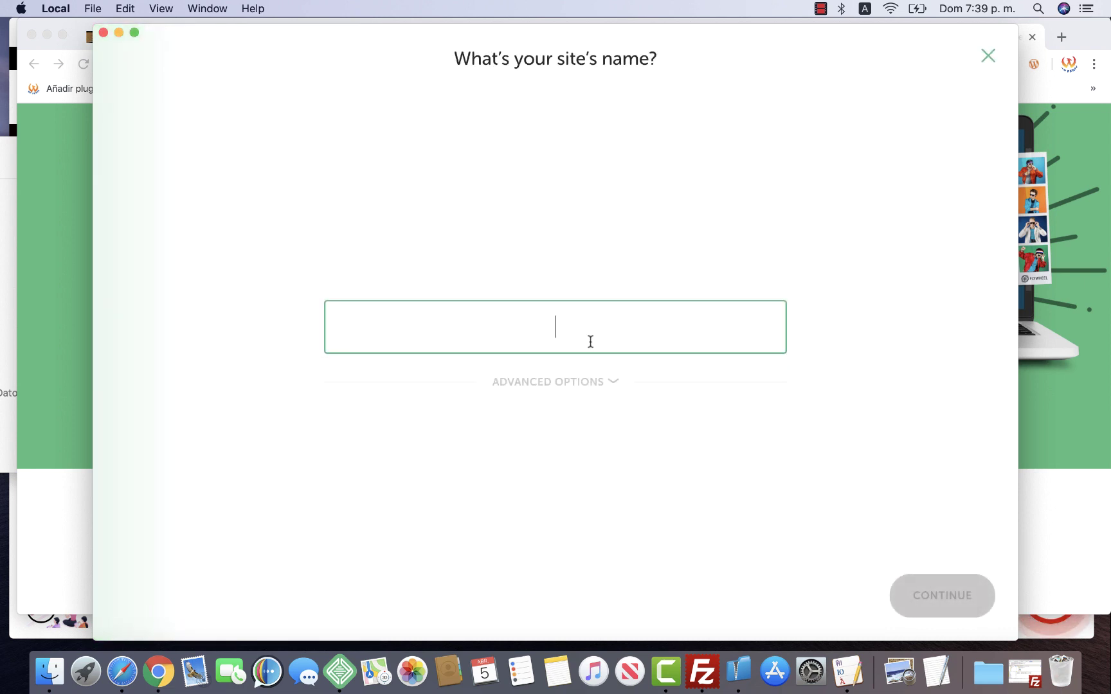
pyautogui.write('Local')
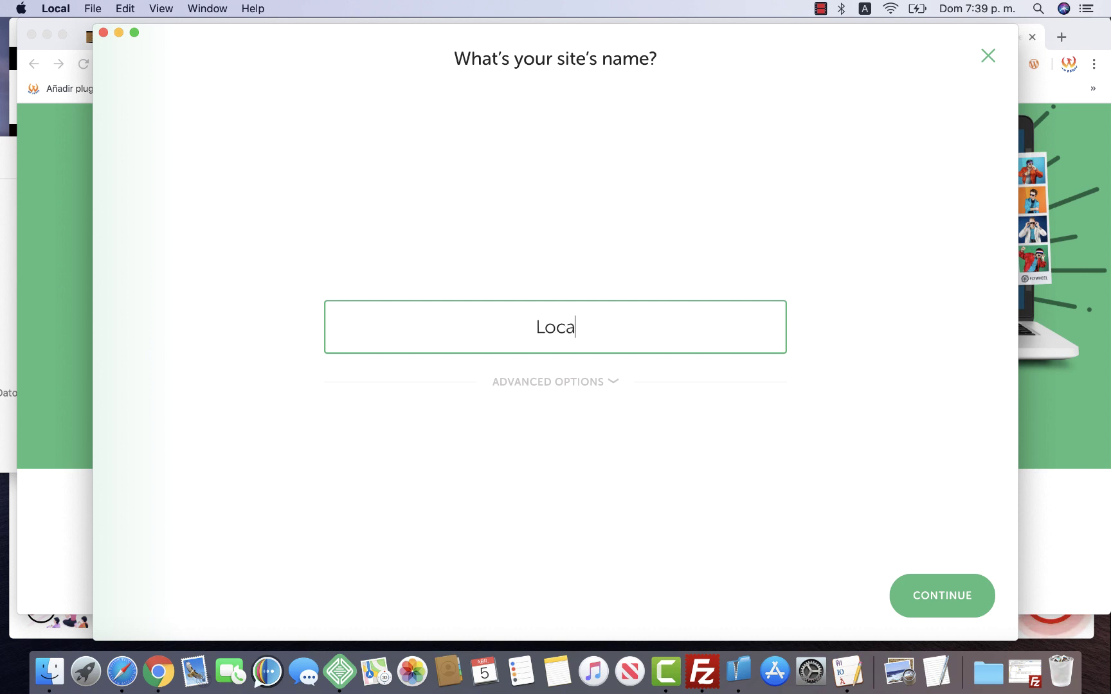
pyautogui.click(910, 584)
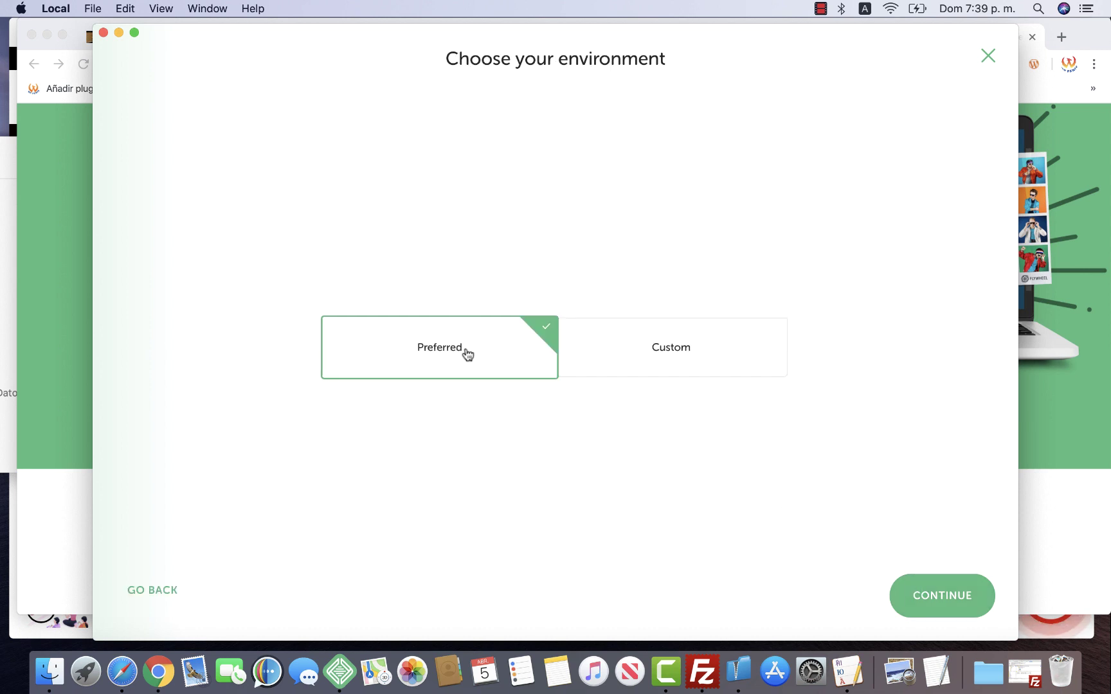
pyautogui.click(646, 372)
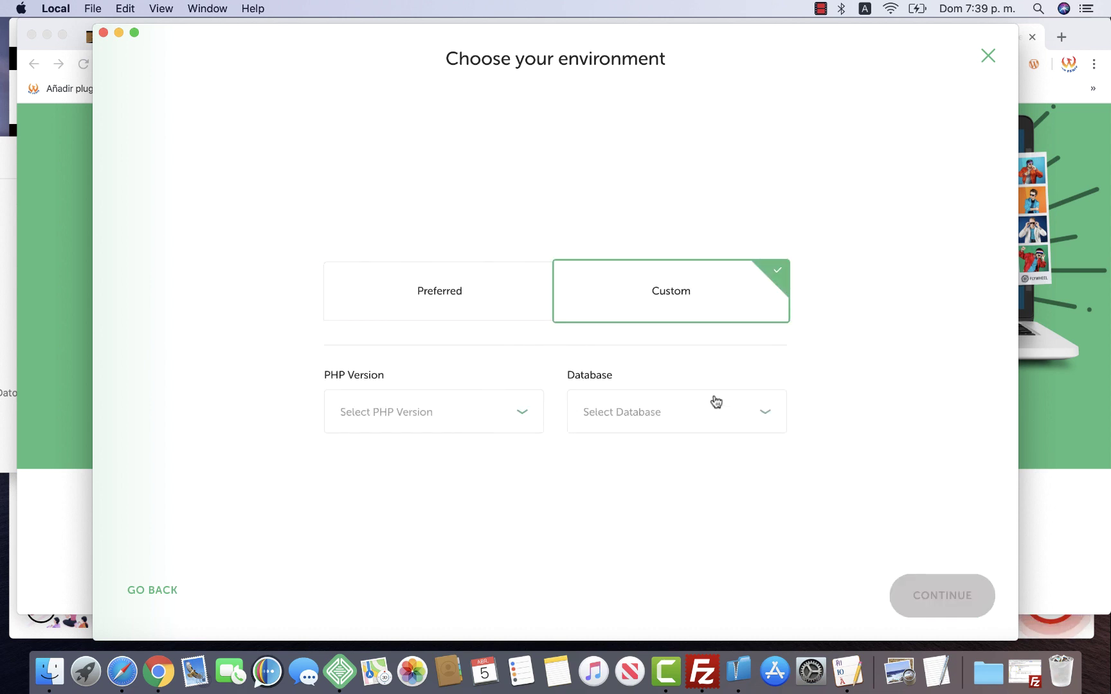
pyautogui.click(470, 309)
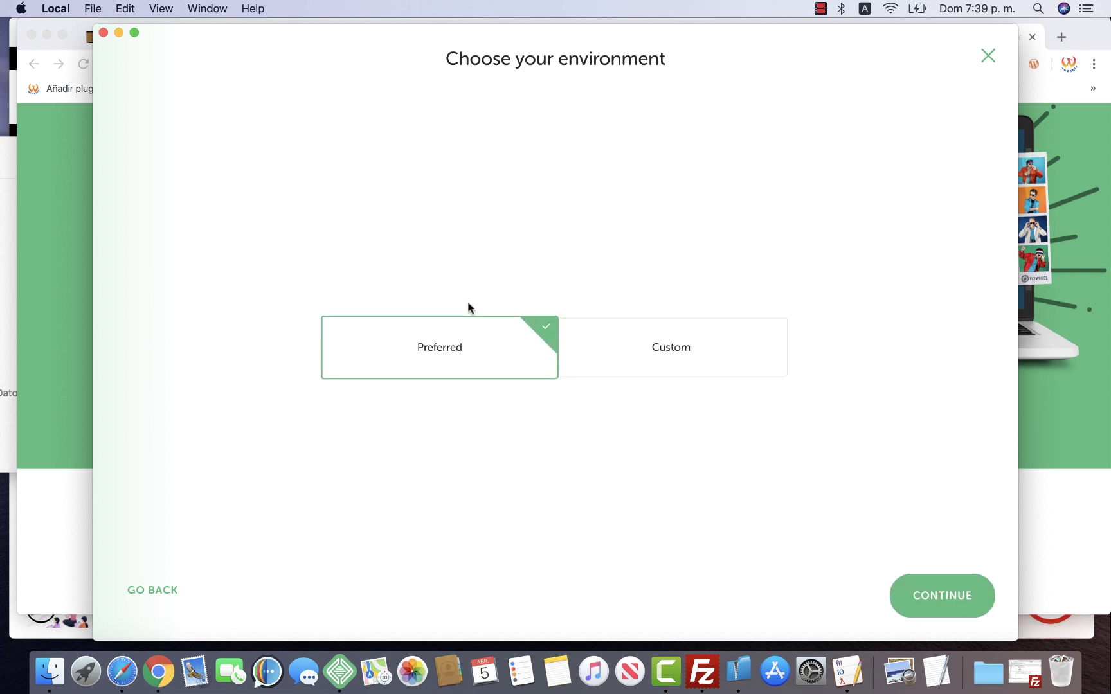
pyautogui.click(913, 588)
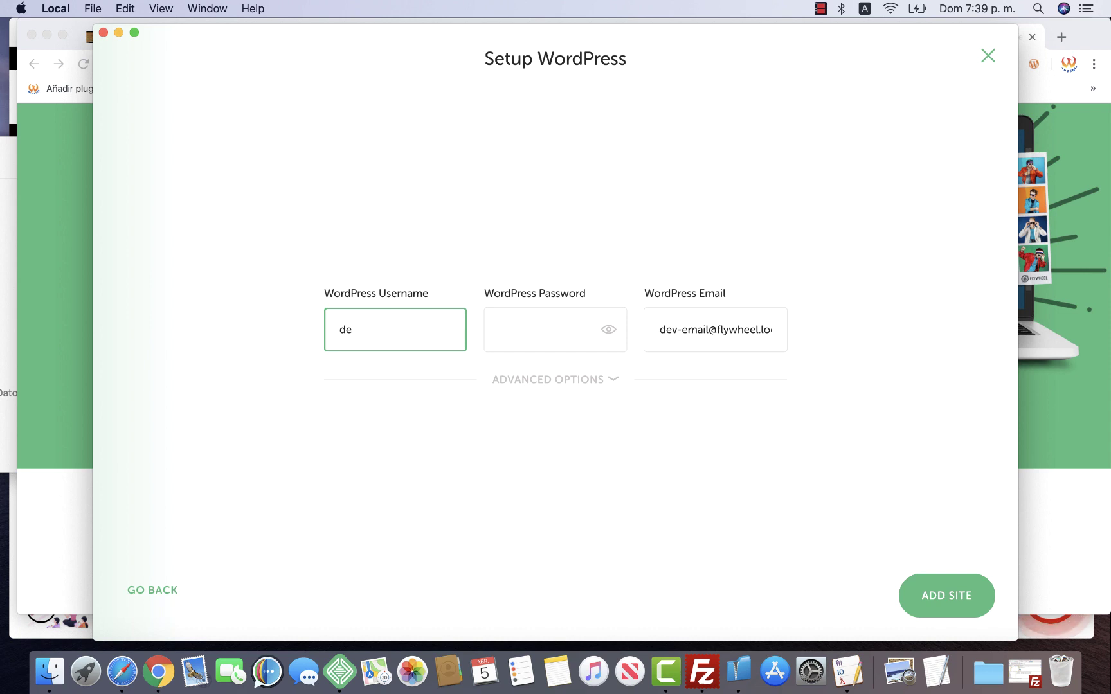
pyautogui.click(540, 329)
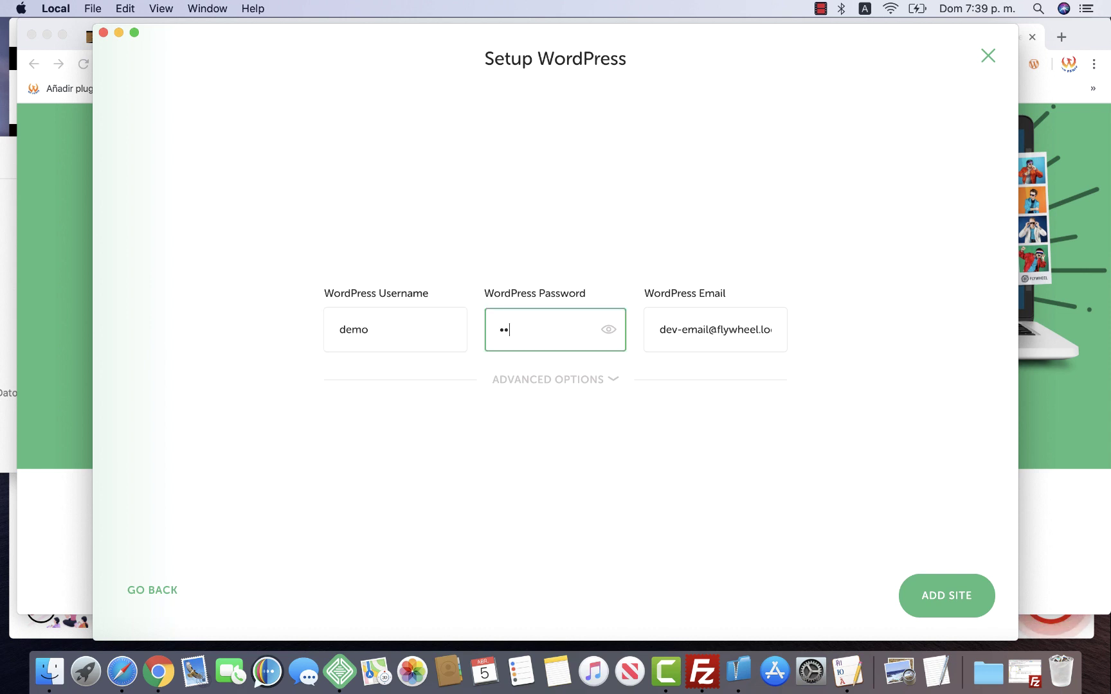
pyautogui.click(925, 590)
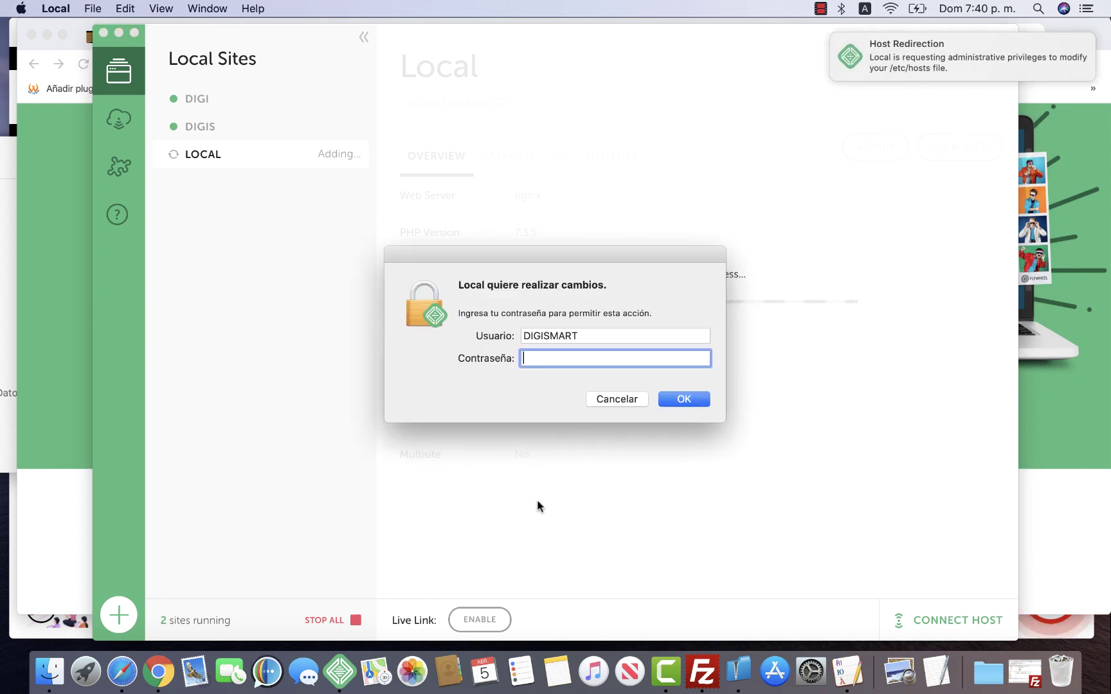
# Authorize with the macOS admin password, switch Live Link on and off, and open WordPress admin
pyautogui.write('•••••••••')
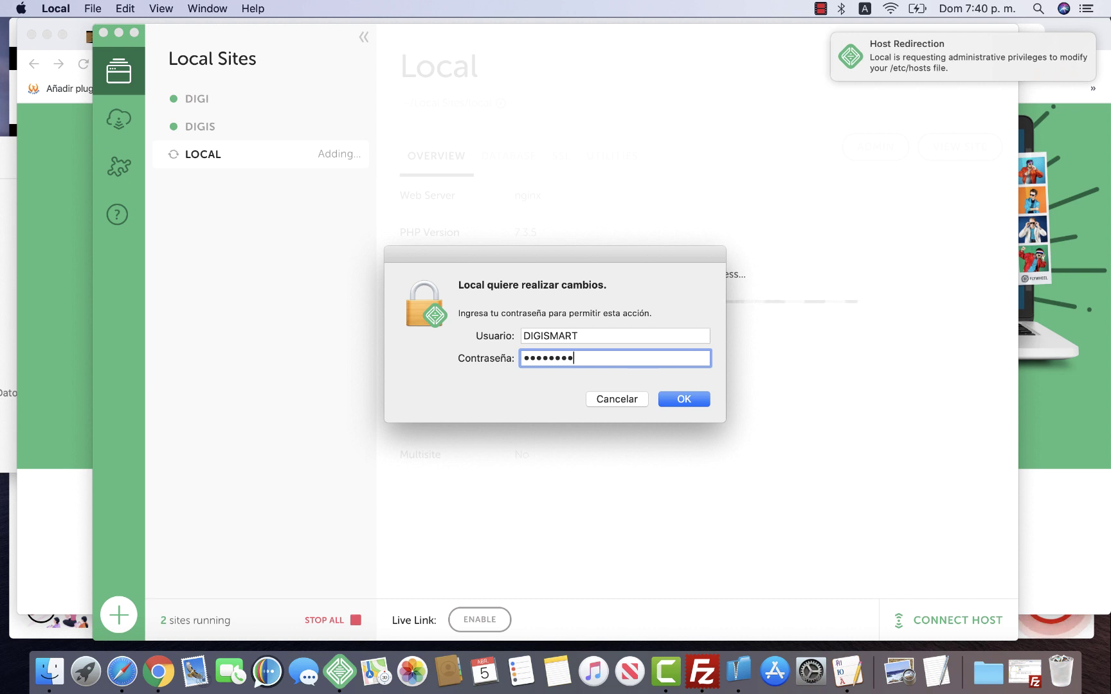
pyautogui.press('Return')
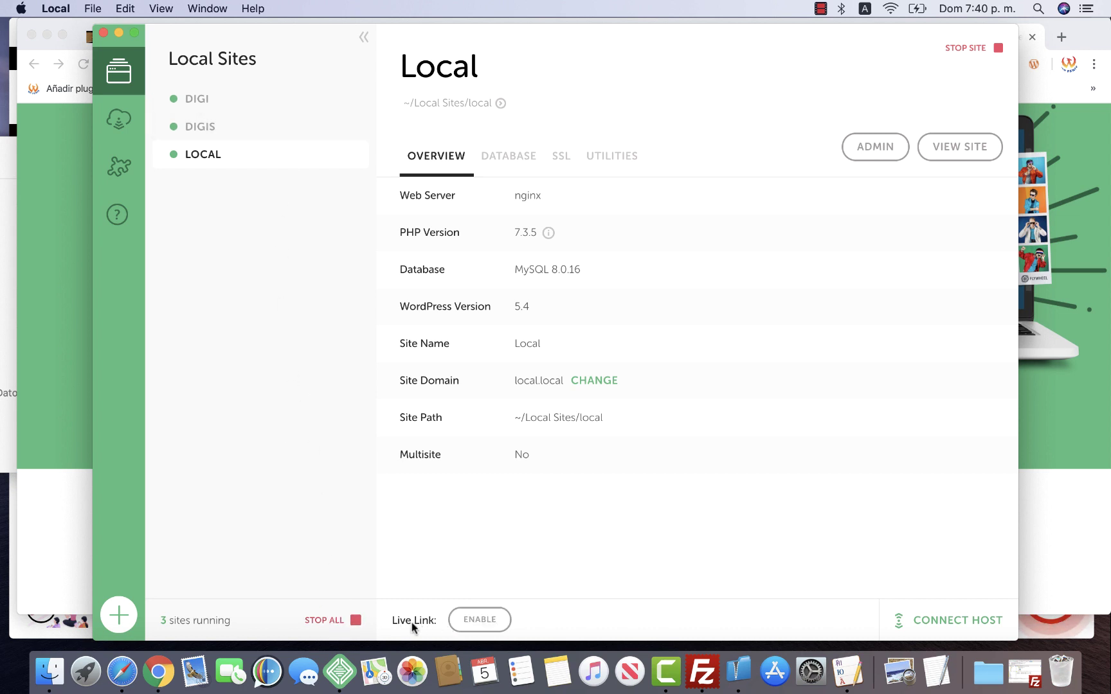
pyautogui.click(493, 621)
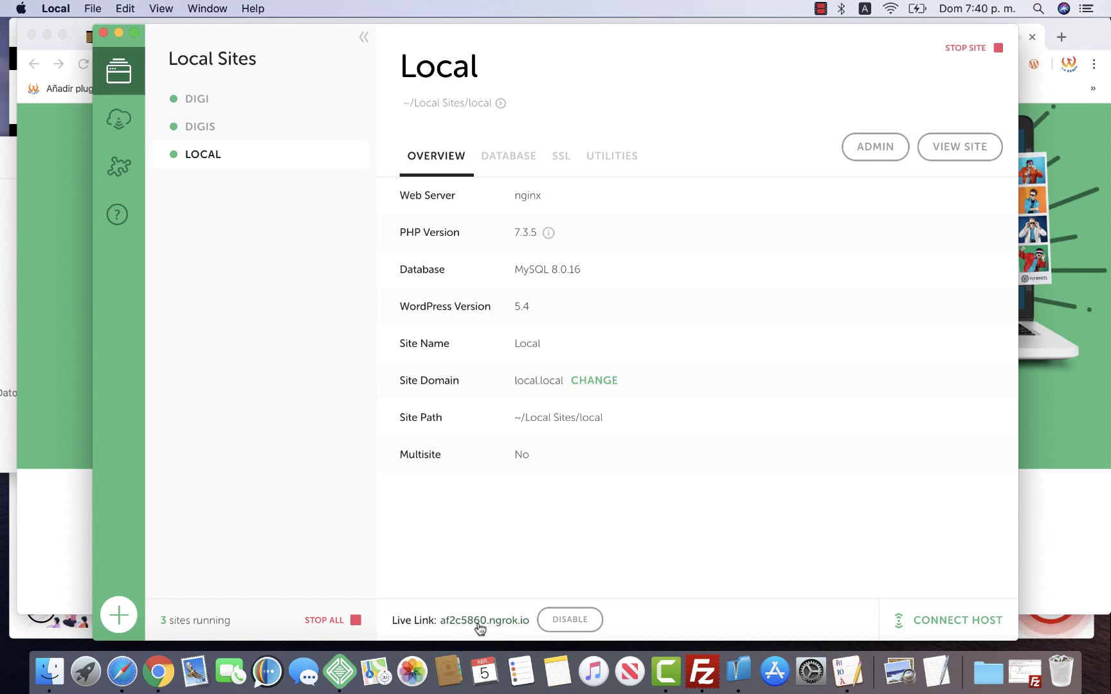
pyautogui.click(557, 626)
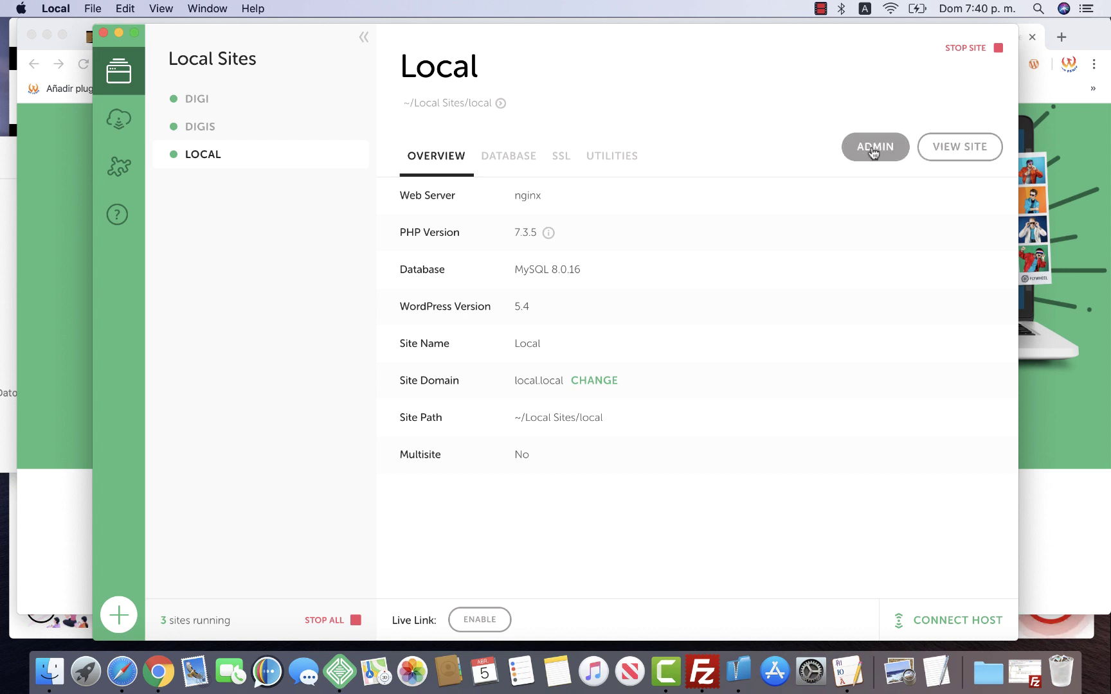
pyautogui.click(873, 152)
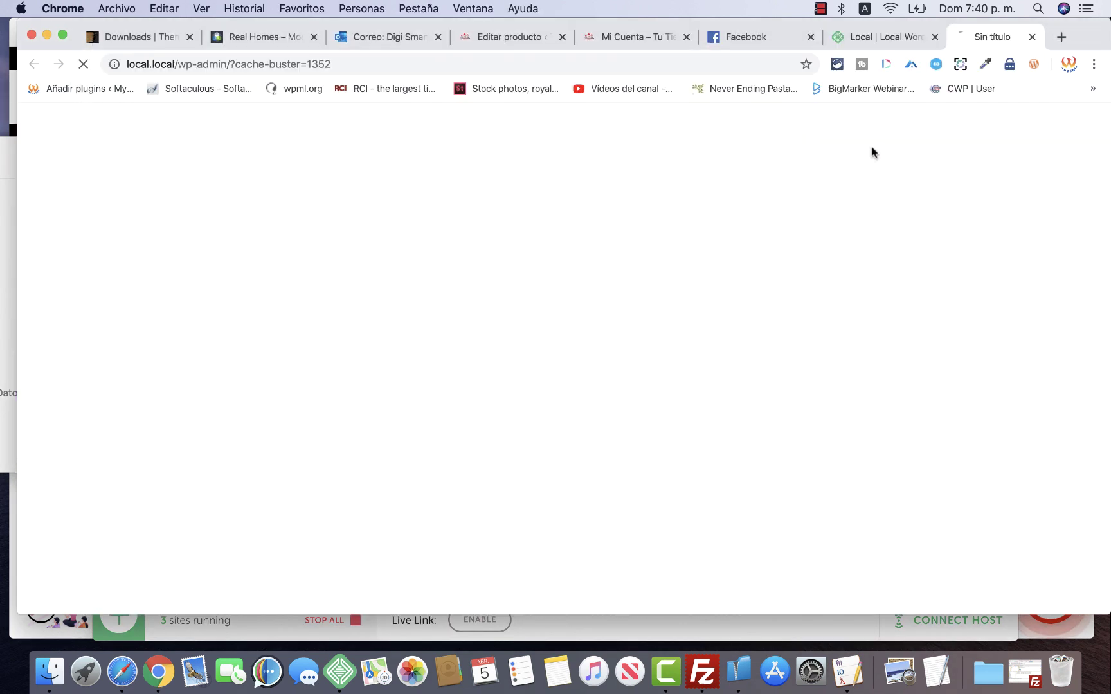
# Log in to the local.local WordPress admin with the site credentials and decline saving the password
pyautogui.click(521, 333)
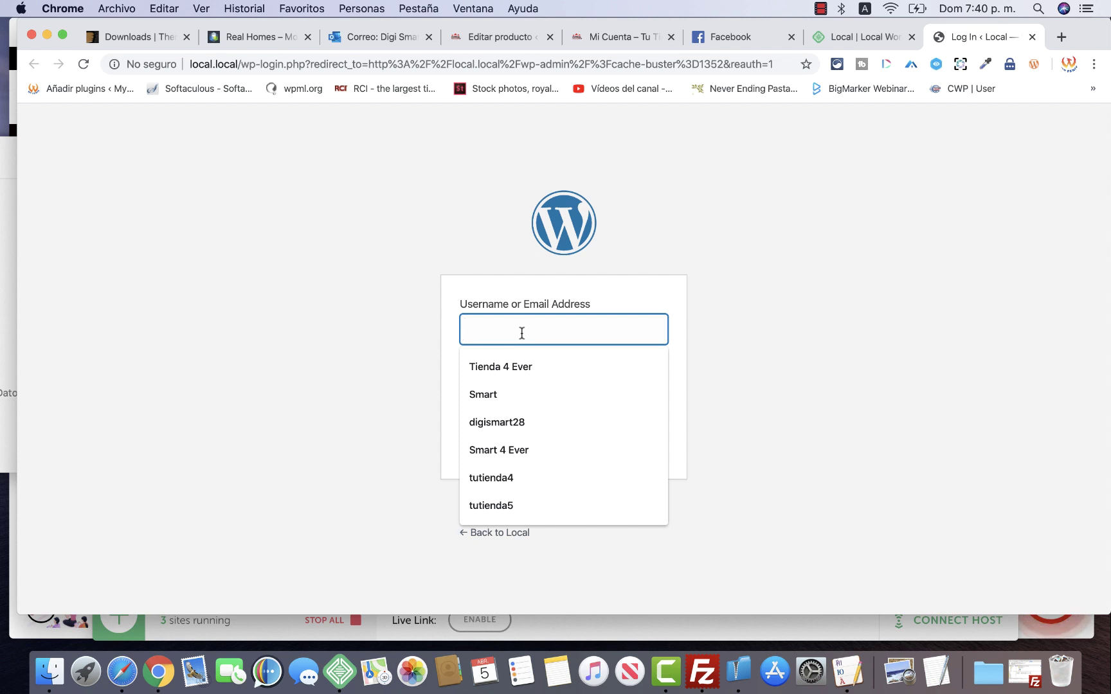
pyautogui.write('demo')
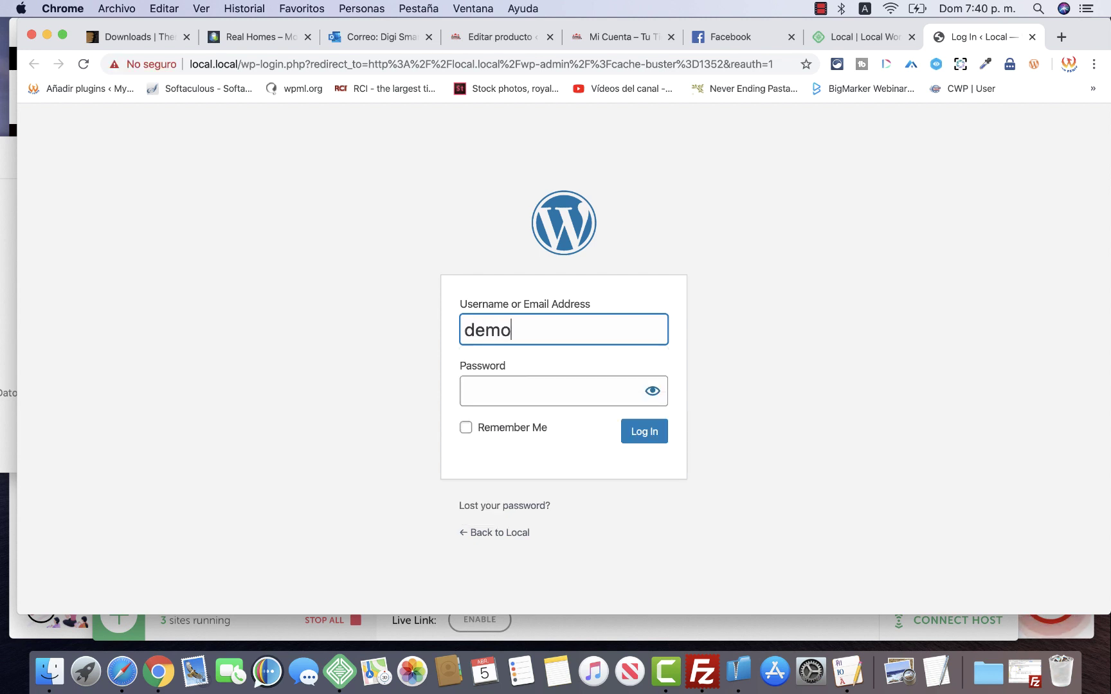
pyautogui.click(553, 391)
pyautogui.write('de')
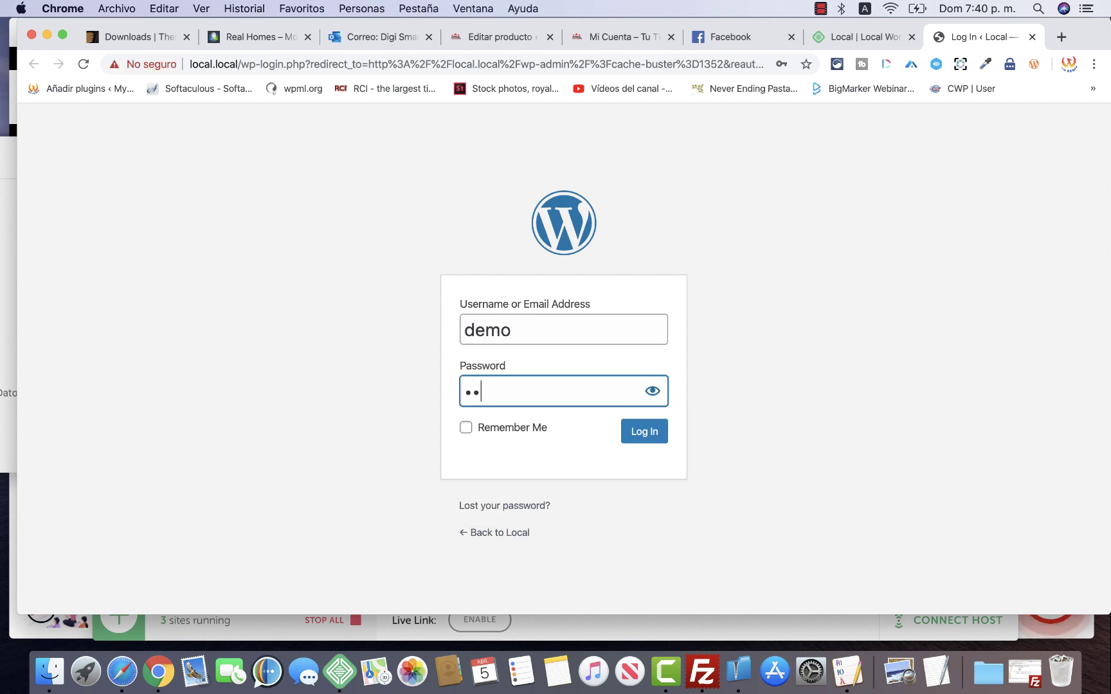
pyautogui.write('mo')
pyautogui.click(639, 435)
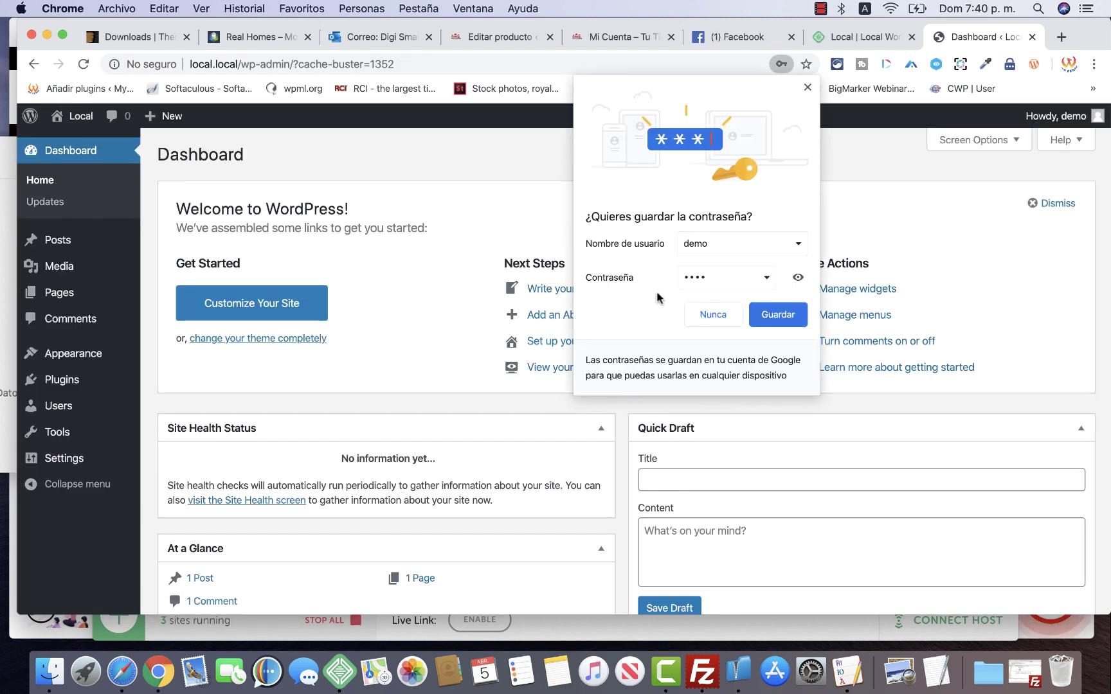
pyautogui.click(707, 317)
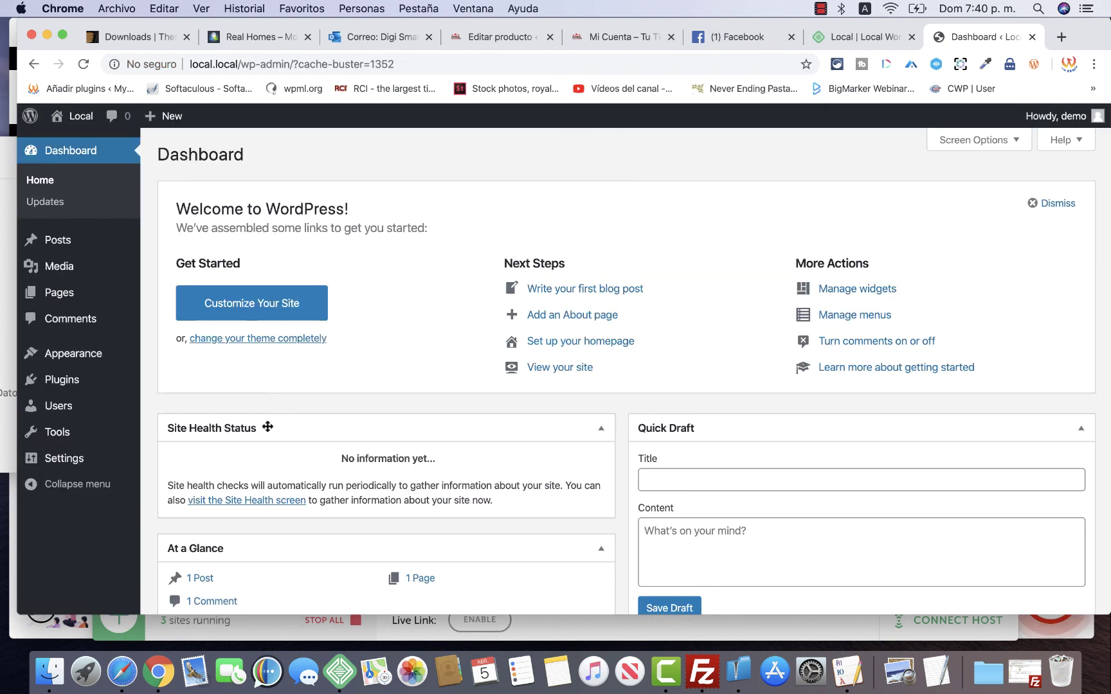
# Switch to the ThemeForest Downloads tab listing the Flatsome theme
pyautogui.scroll(-10, 343, 466)
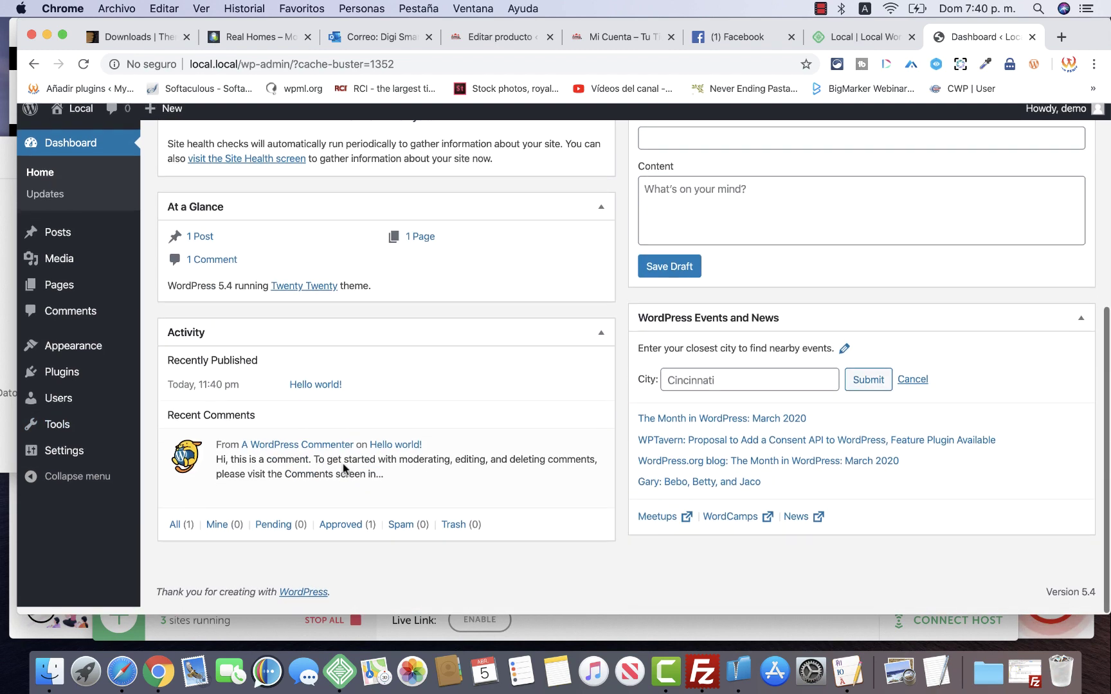
pyautogui.scroll(10, 342, 465)
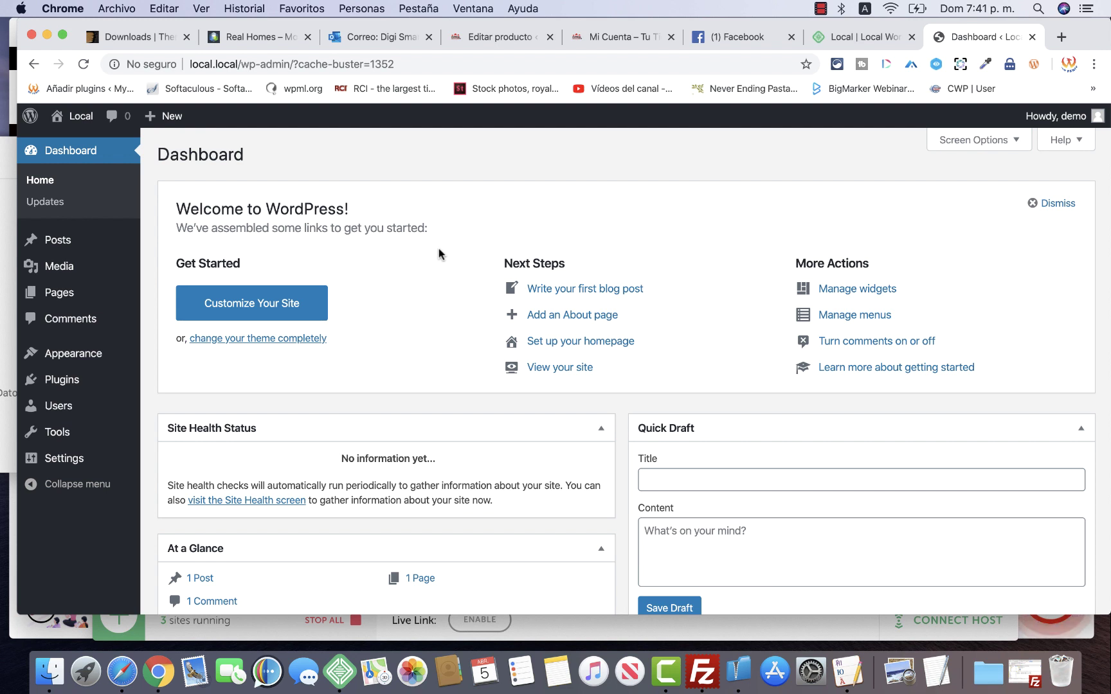
pyautogui.scroll(-8, 438, 248)
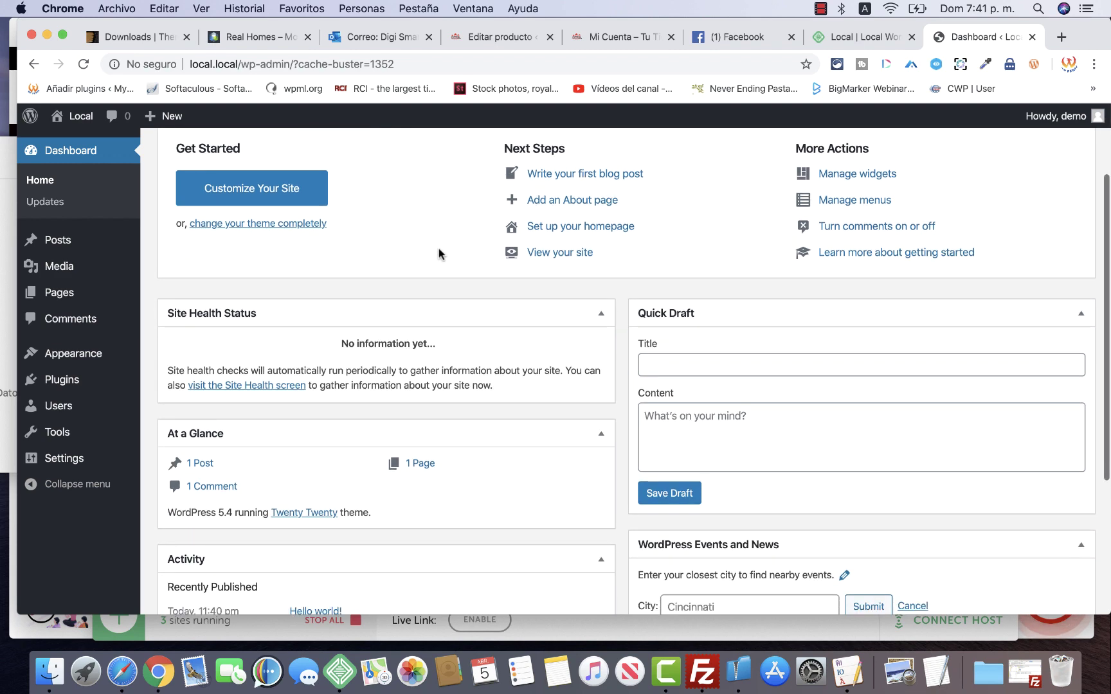
pyautogui.scroll(8, 439, 250)
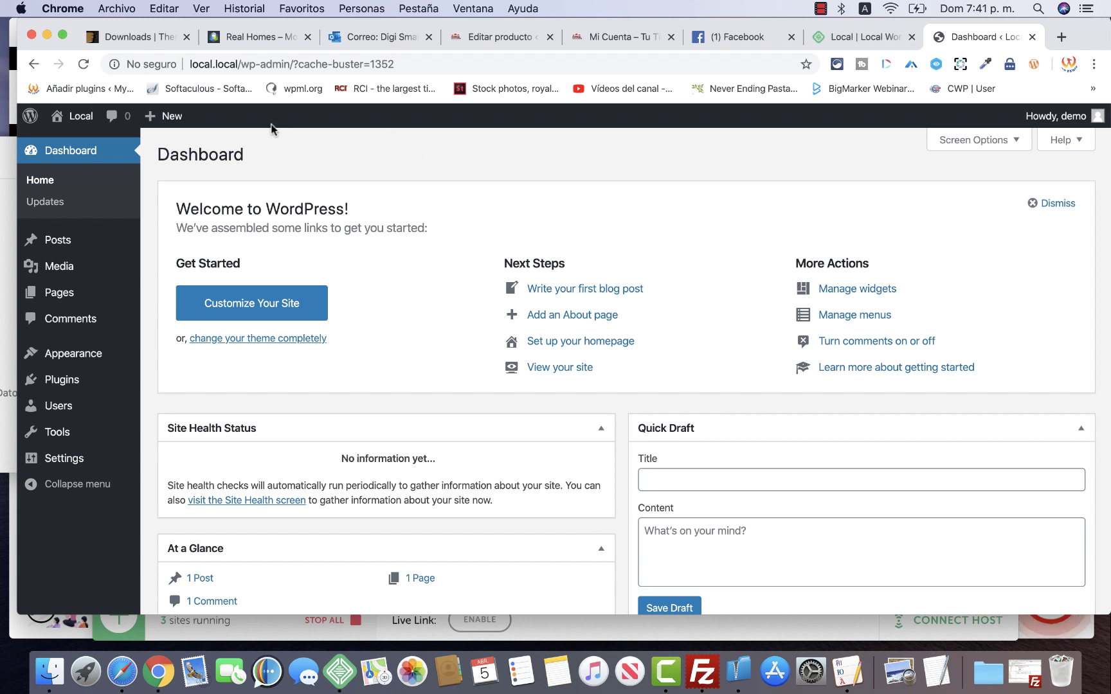
pyautogui.click(162, 40)
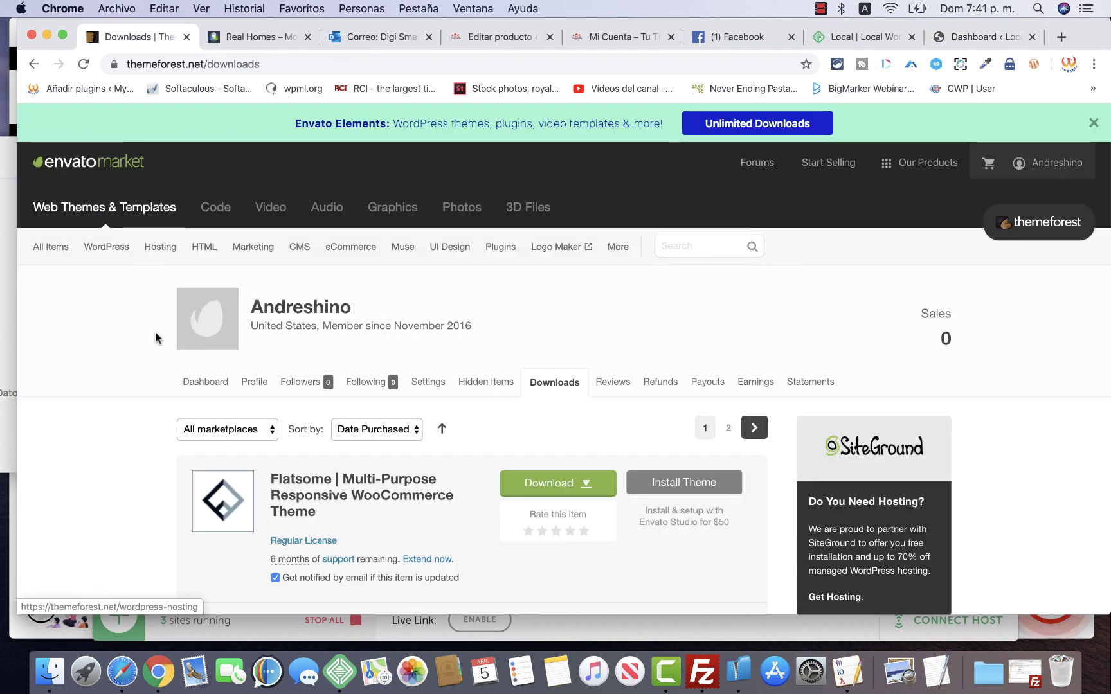
# Go to the ThemeForest home page via the envato market logo, then bring up Safari's tutiendawp.com store
pyautogui.click(1047, 163)
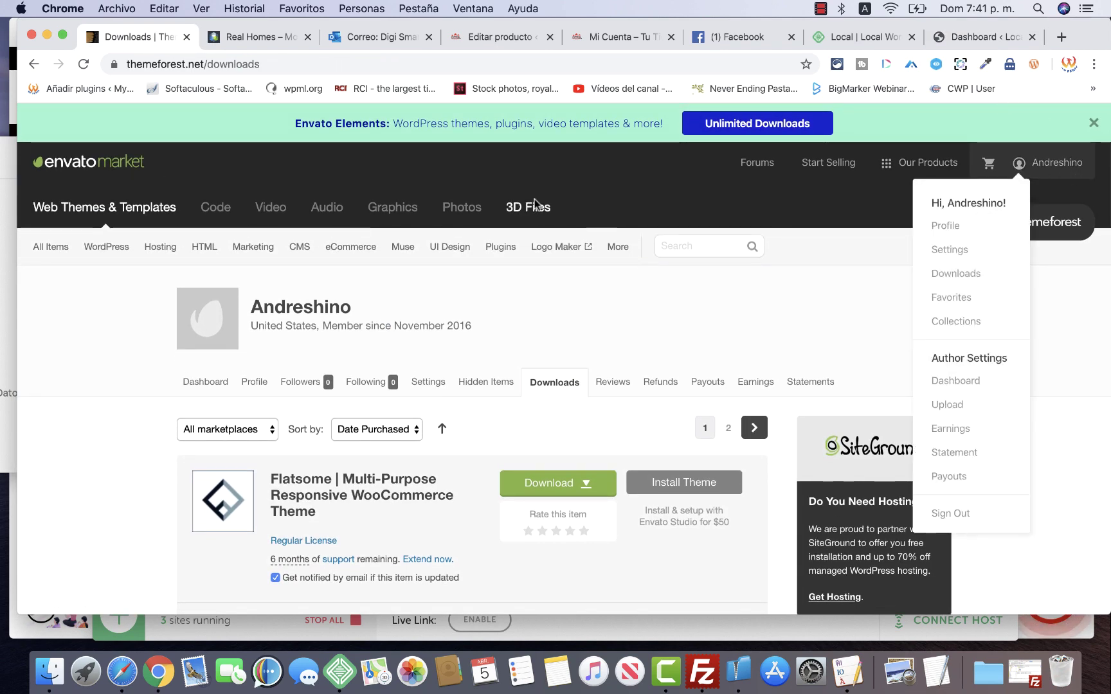
pyautogui.click(86, 162)
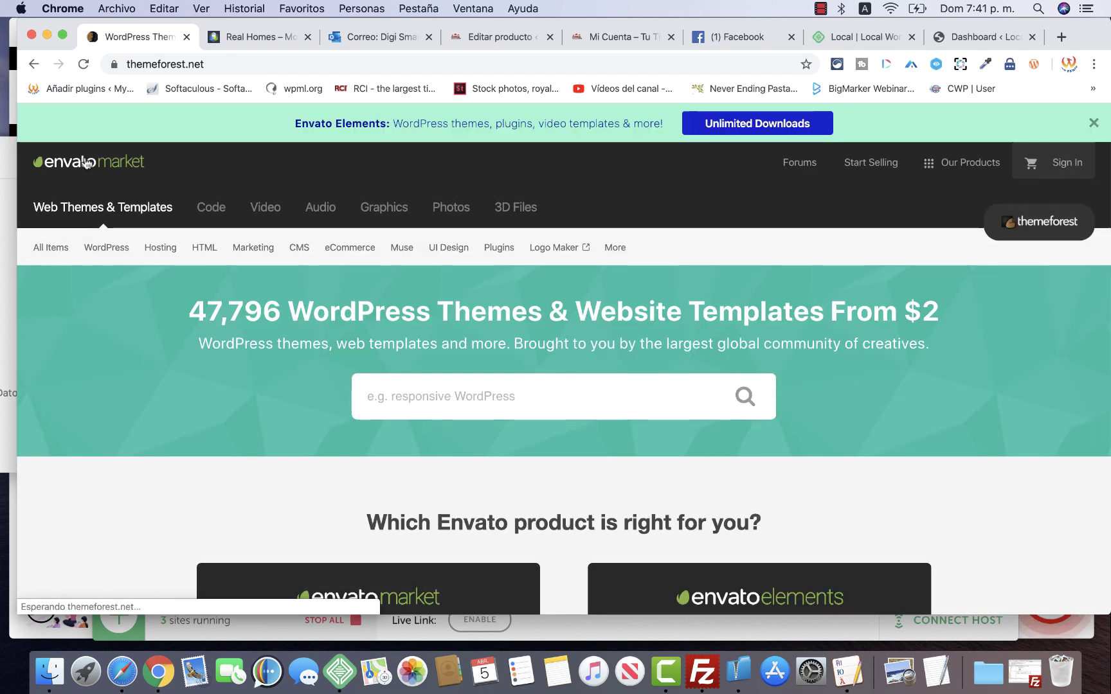
pyautogui.click(1049, 162)
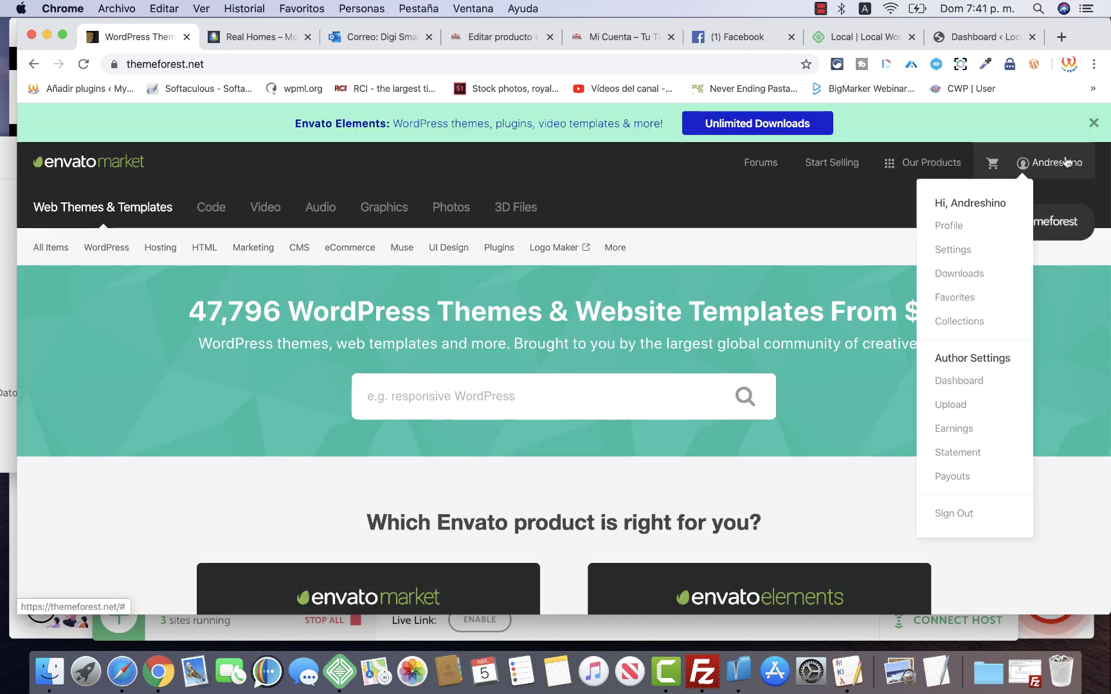
pyautogui.click(115, 474)
pyautogui.scroll(-5, 115, 473)
pyautogui.scroll(5, 201, 362)
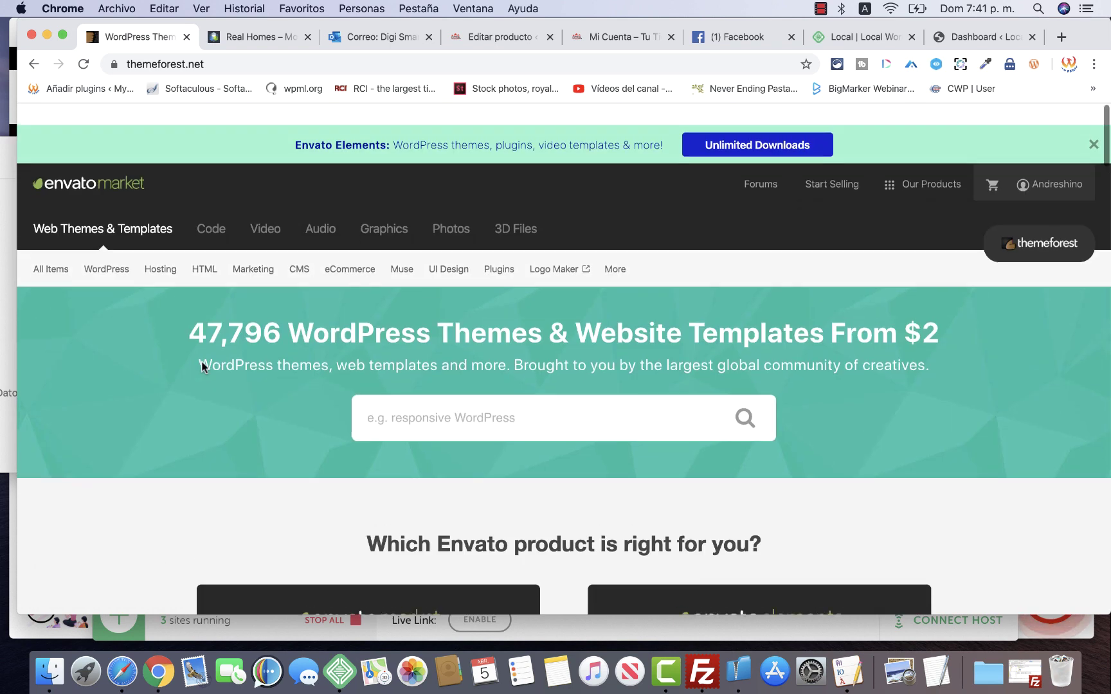
pyautogui.click(121, 674)
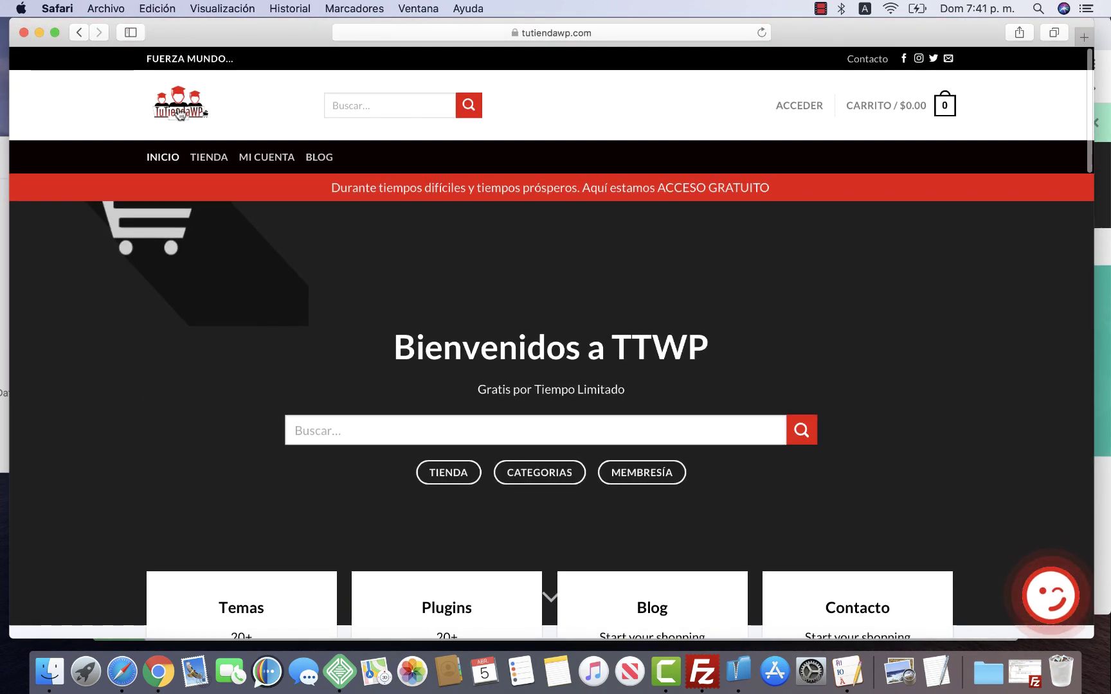
pyautogui.click(180, 114)
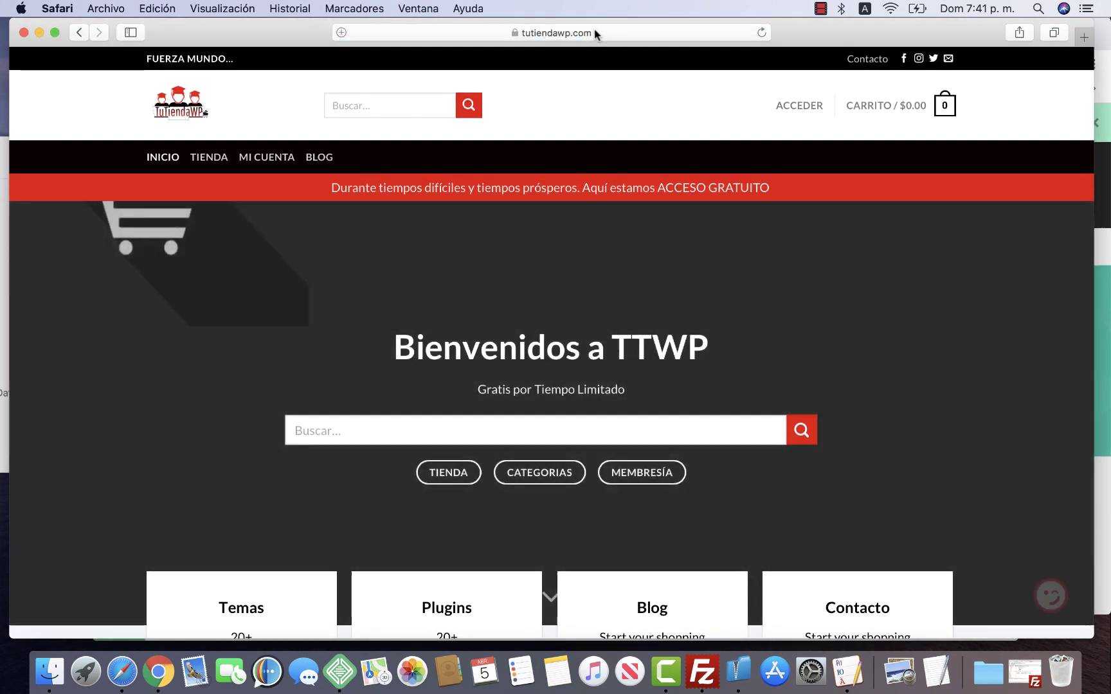
pyautogui.click(592, 34)
pyautogui.click(516, 37)
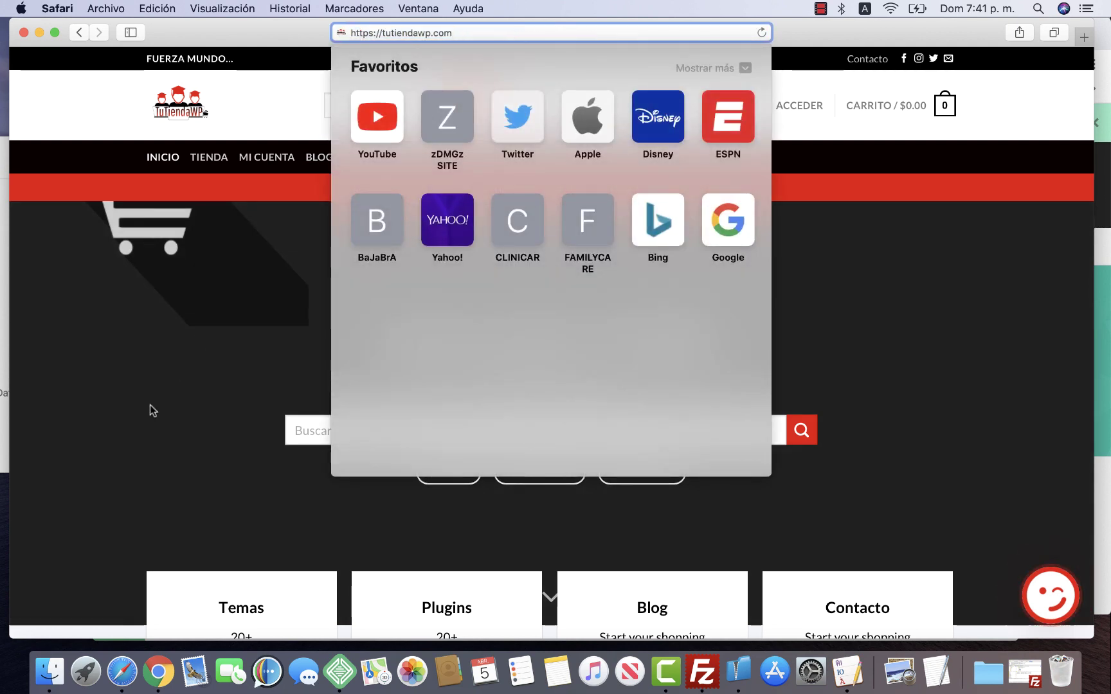
pyautogui.click(146, 409)
pyautogui.scroll(-10, 146, 409)
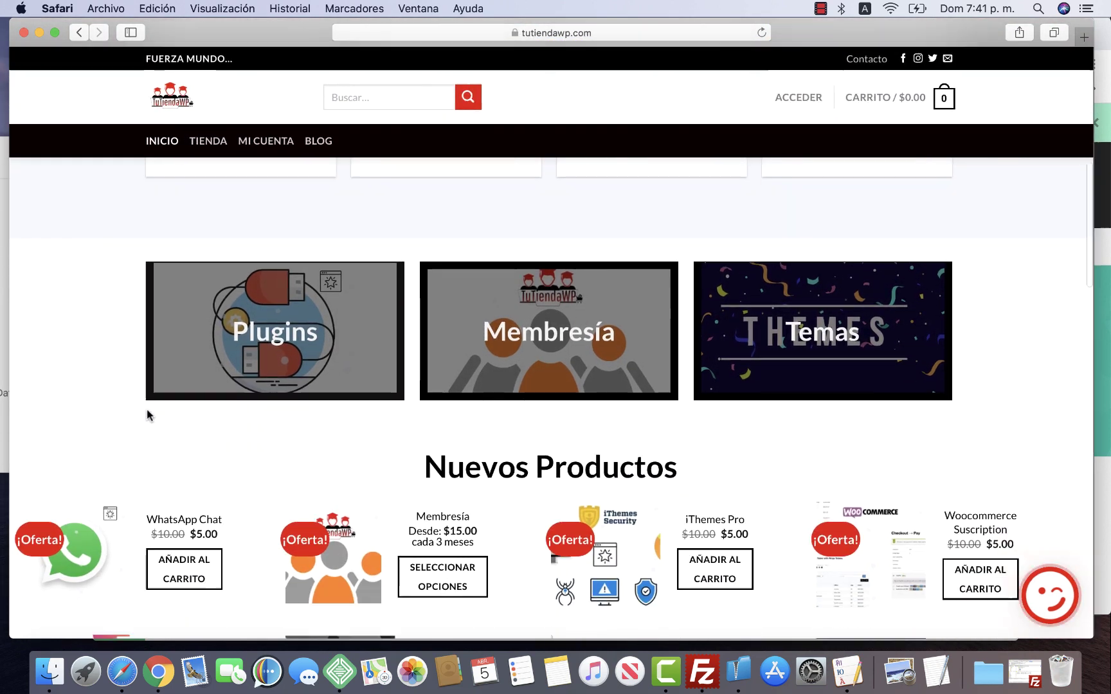
pyautogui.scroll(-6, 146, 415)
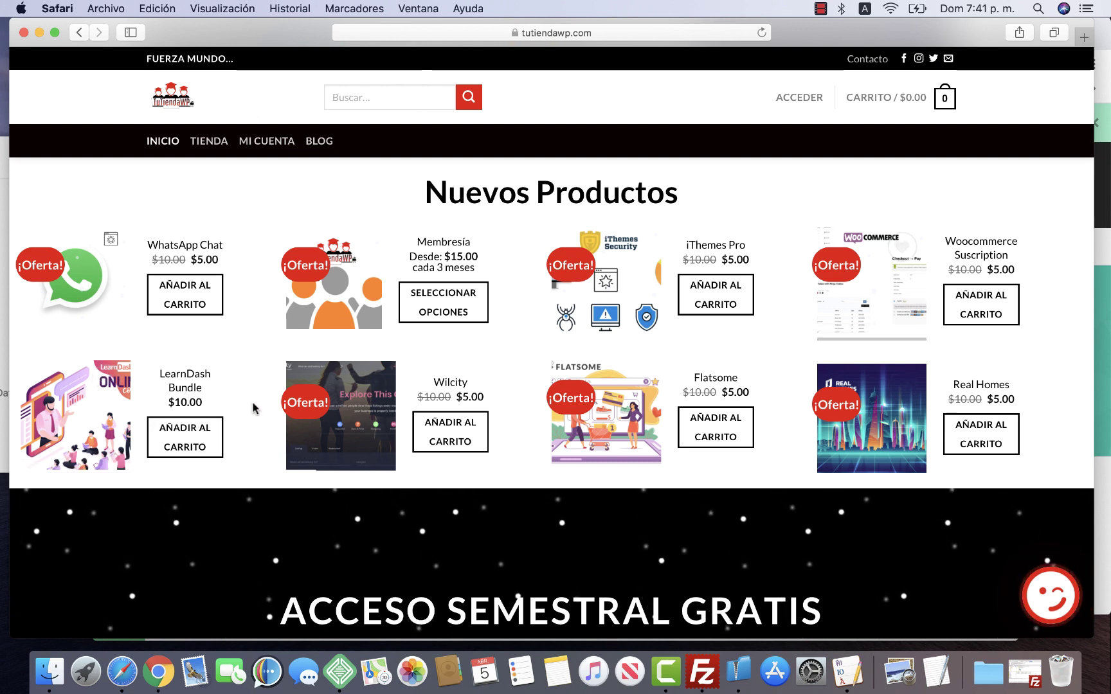
pyautogui.click(453, 245)
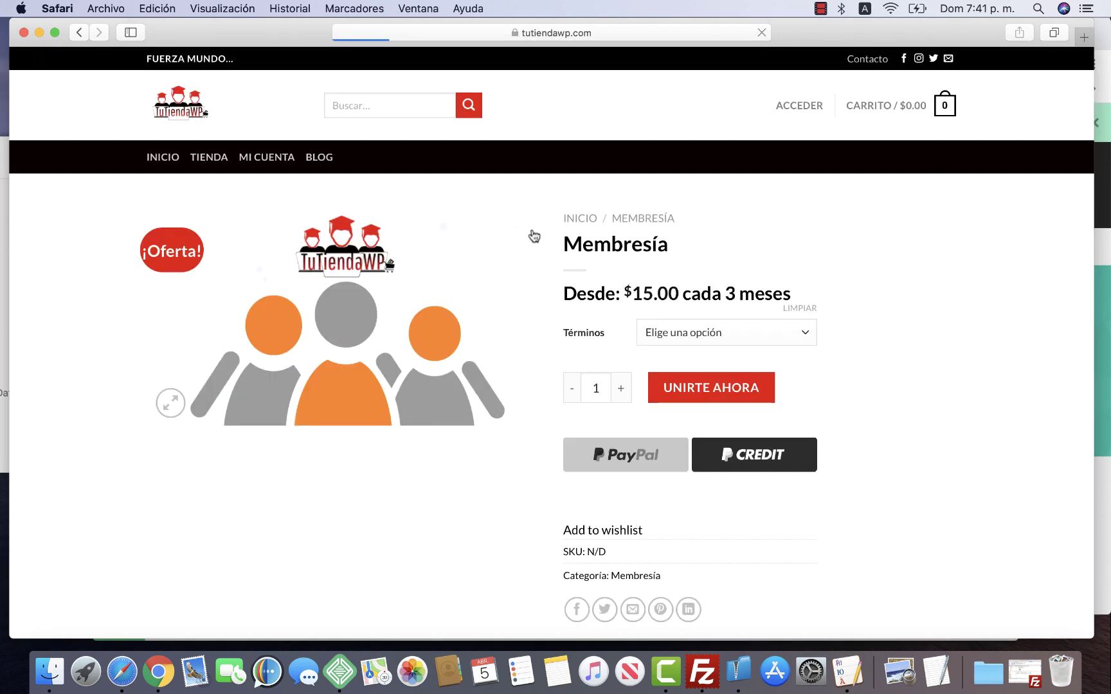
pyautogui.scroll(-2, 491, 454)
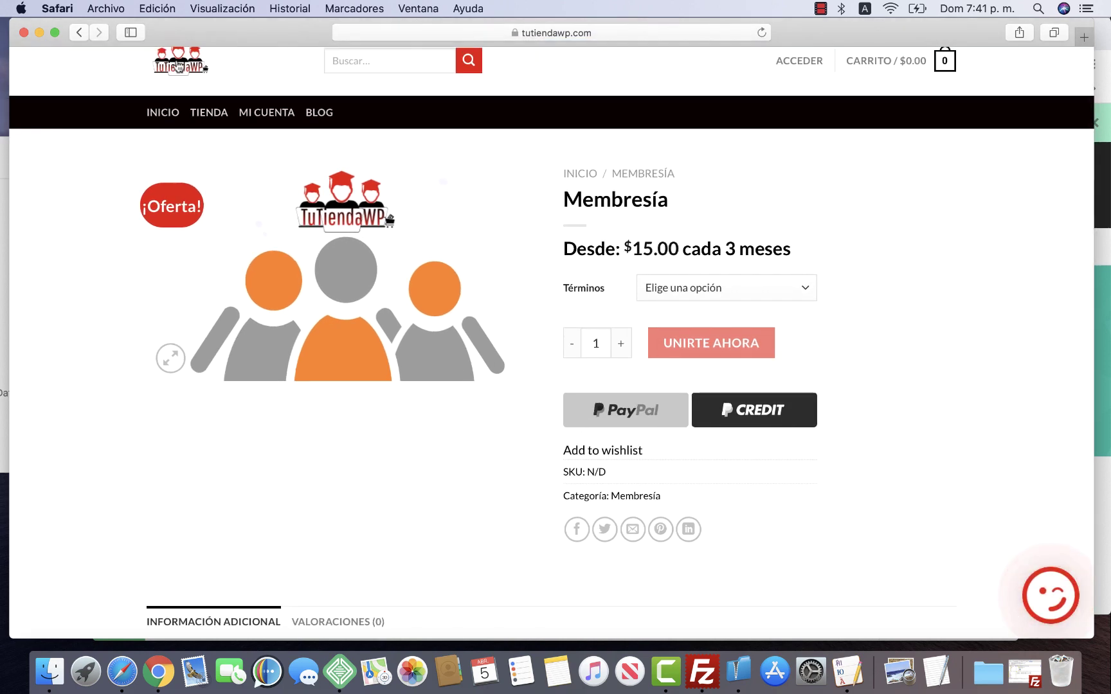
pyautogui.click(187, 89)
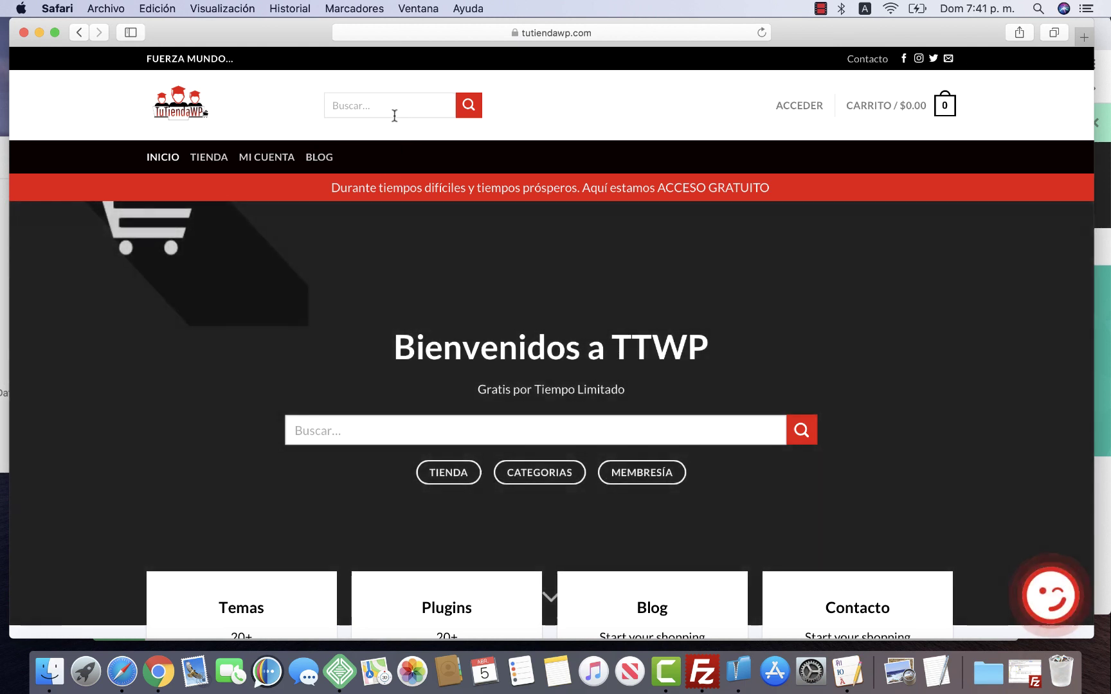
# Search the store for 'mem' and open the Membresía product
pyautogui.click(387, 107)
pyautogui.write('mem')
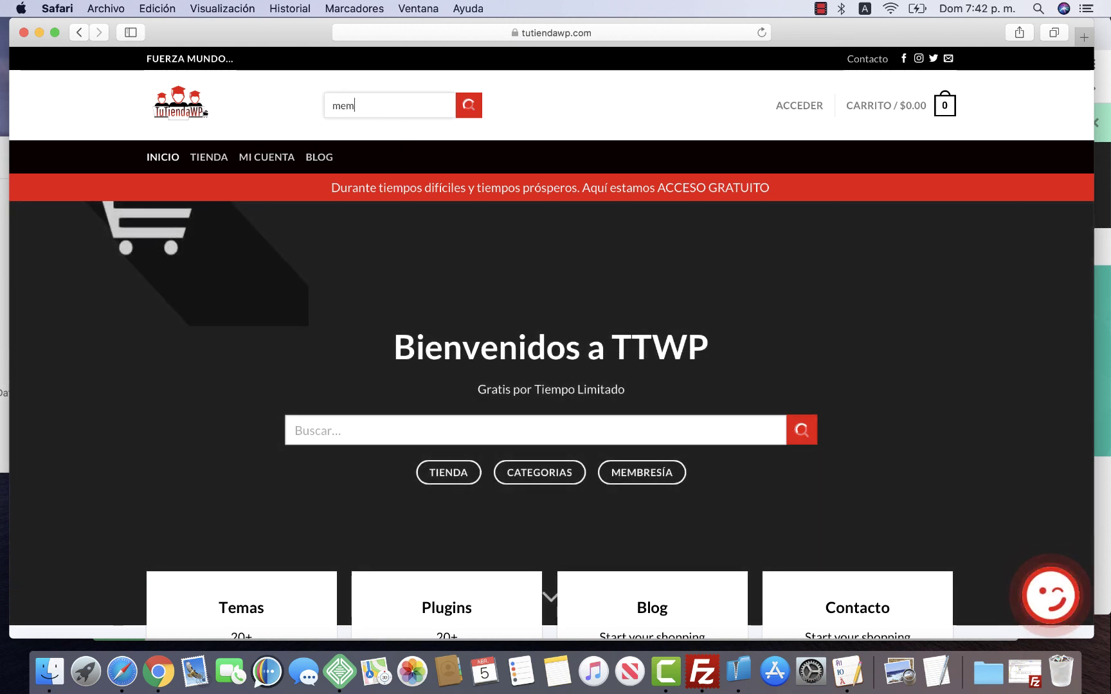
pyautogui.click(457, 429)
pyautogui.write('mem')
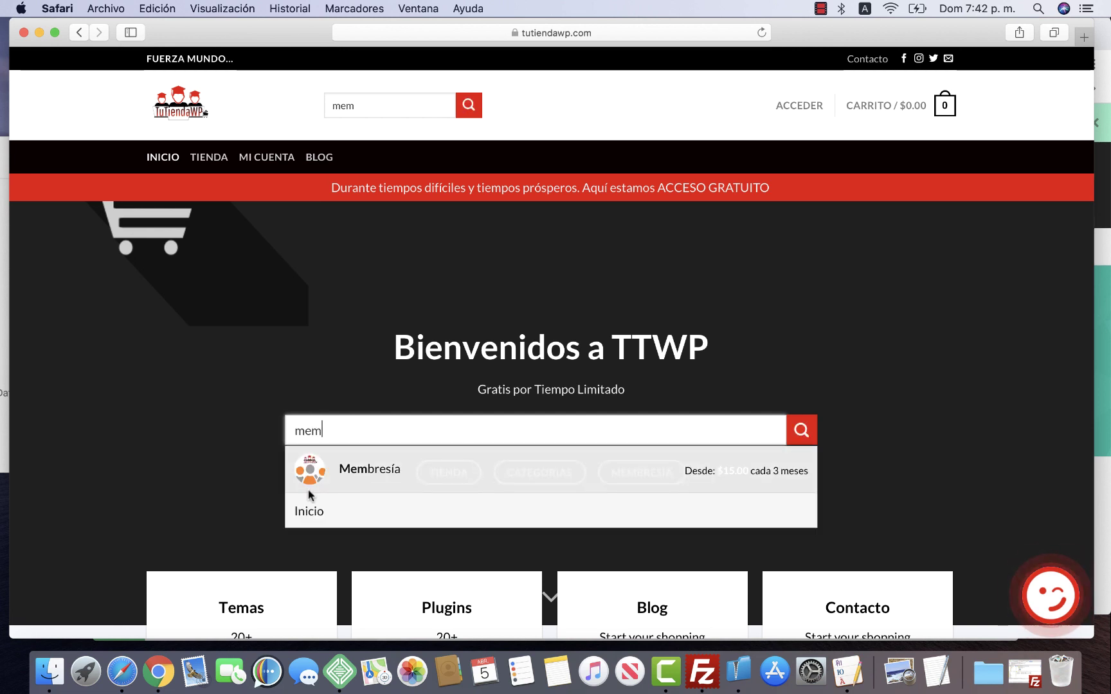
pyautogui.click(323, 474)
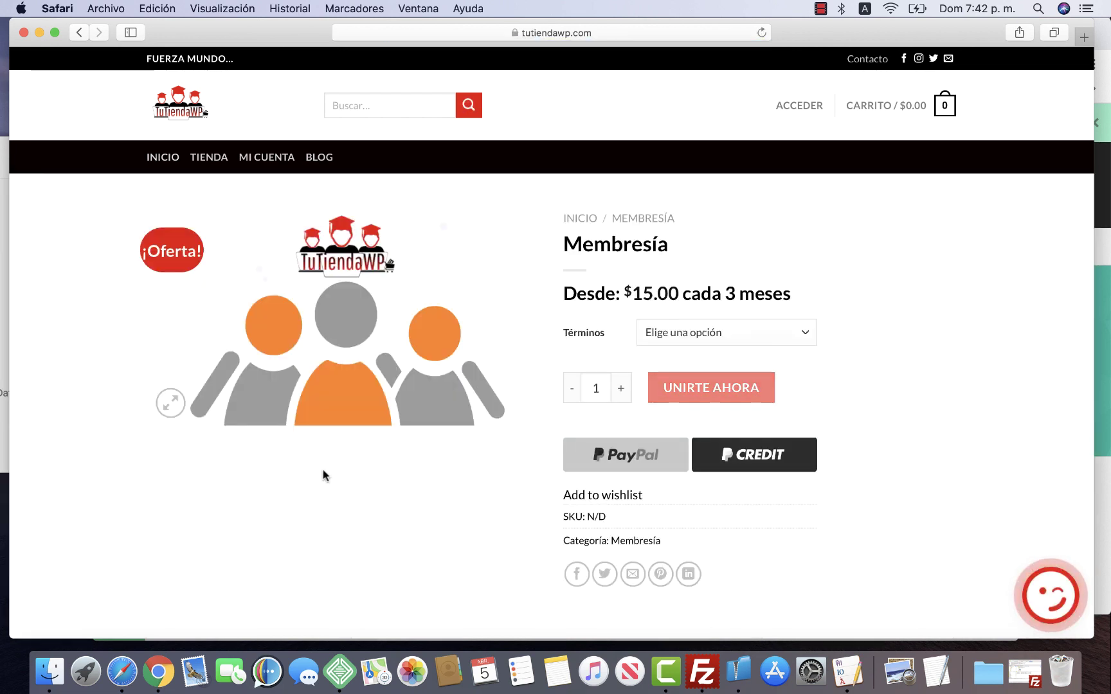
# Choose the Semestral term, add it to the cart, and view the cart
pyautogui.click(677, 330)
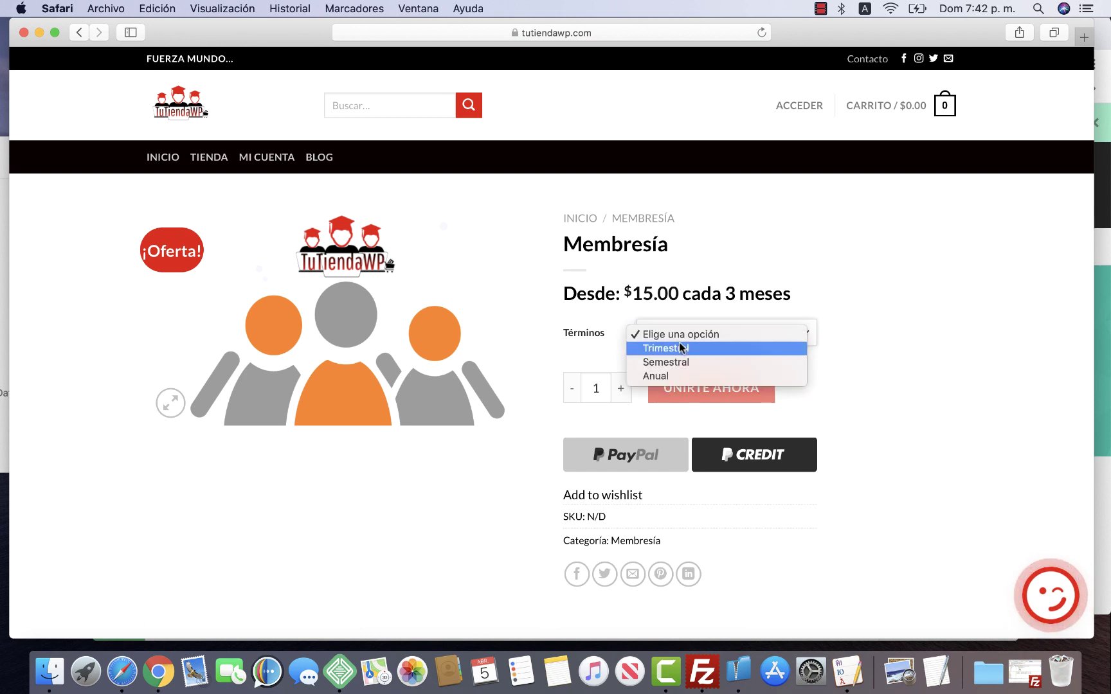
pyautogui.click(666, 361)
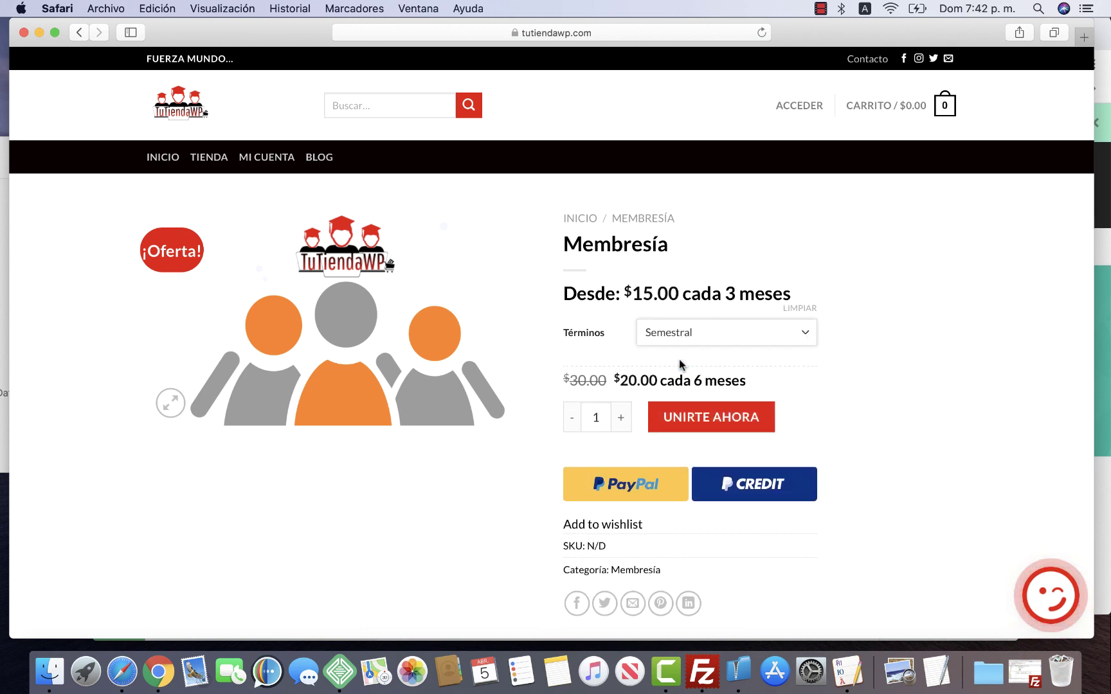
pyautogui.click(684, 421)
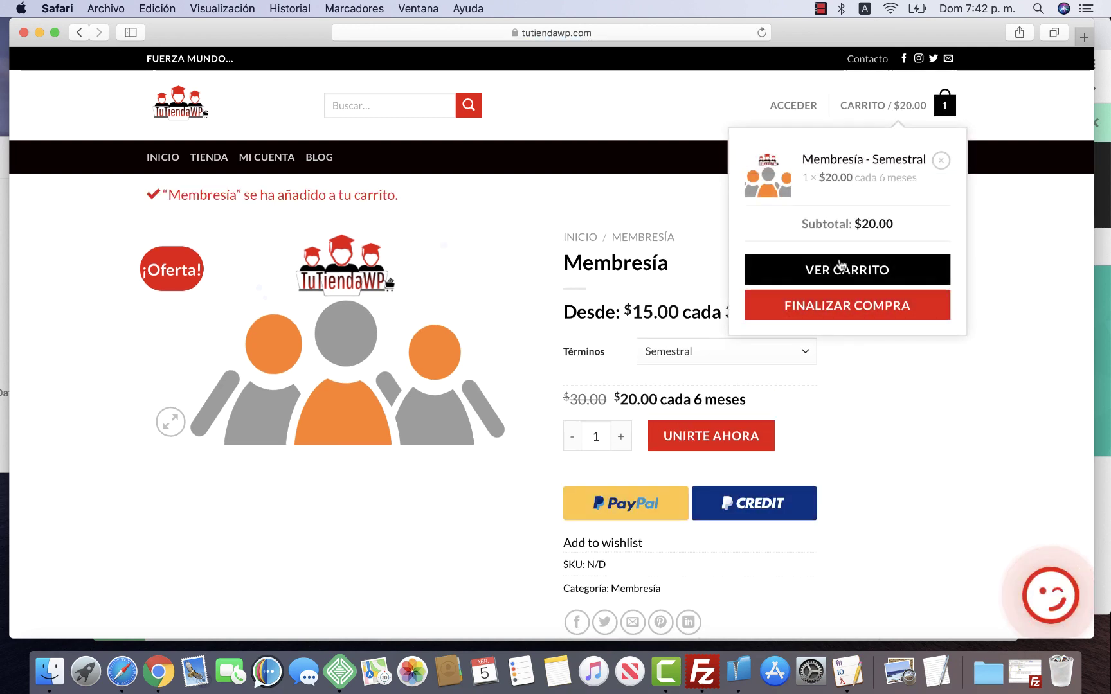
pyautogui.click(846, 272)
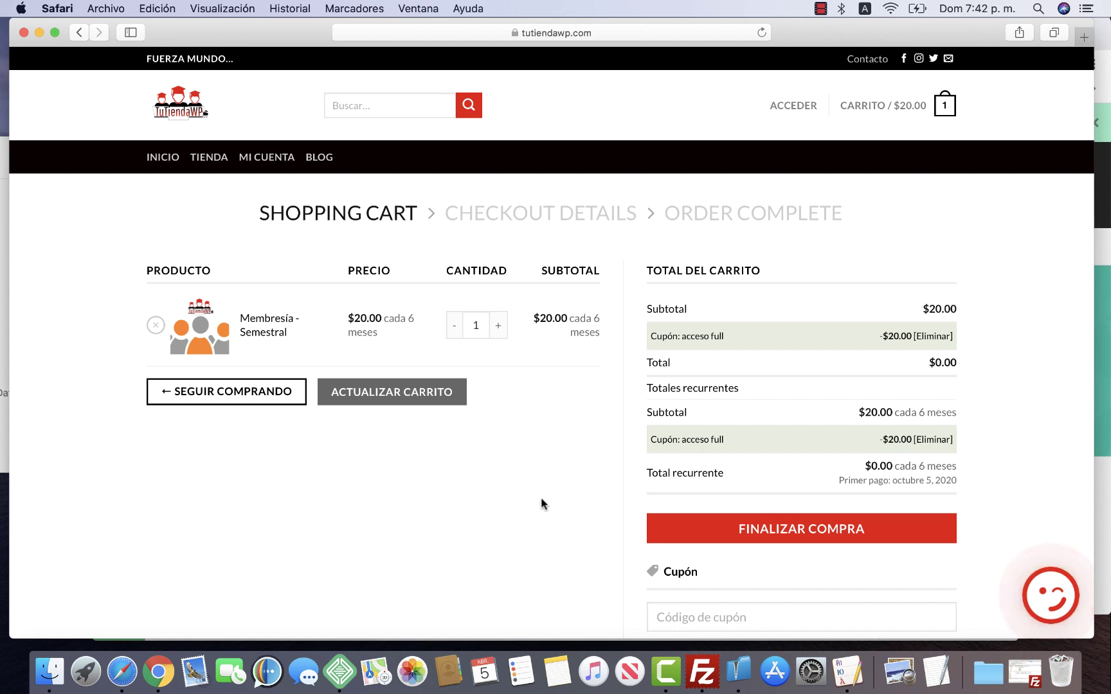
# Apply the 'acceso full' coupon so the total is $0.00, then proceed to checkout
pyautogui.scroll(-2, 541, 497)
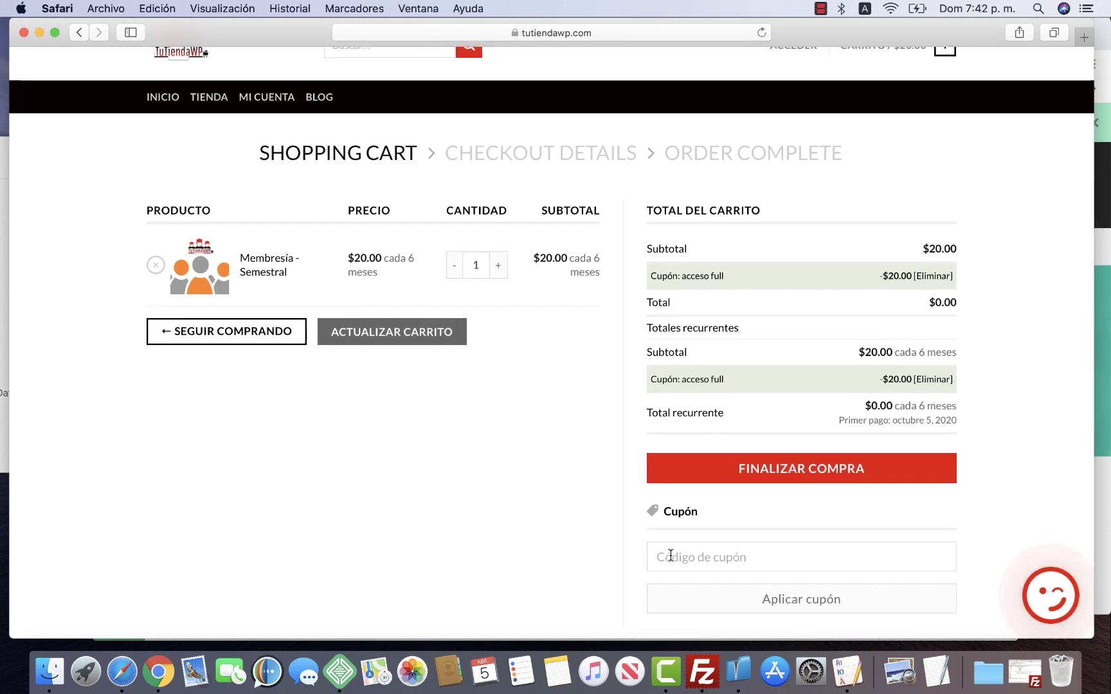
pyautogui.click(671, 555)
pyautogui.write('a')
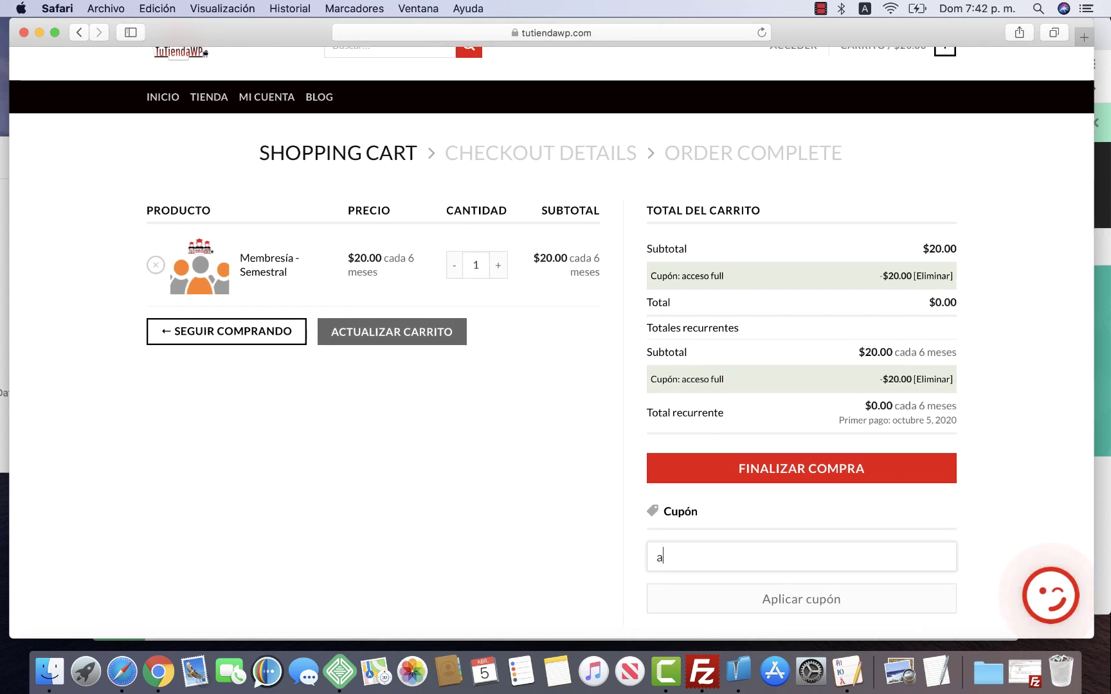
pyautogui.write('cceso full')
pyautogui.scroll(2, 514, 503)
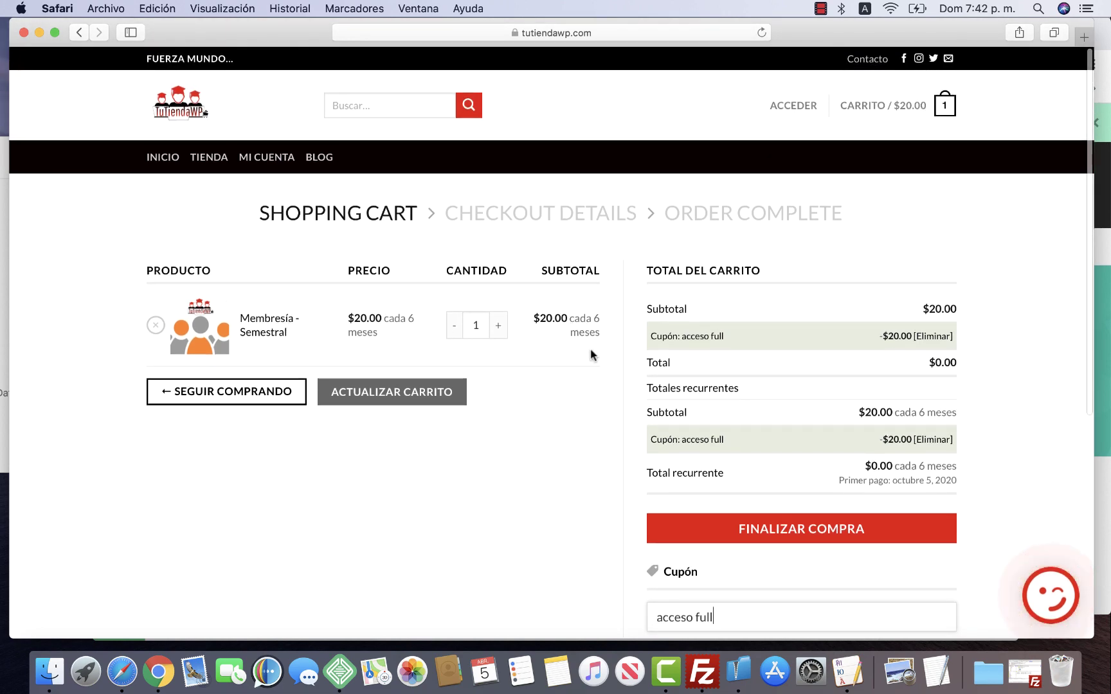
pyautogui.scroll(-3, 575, 419)
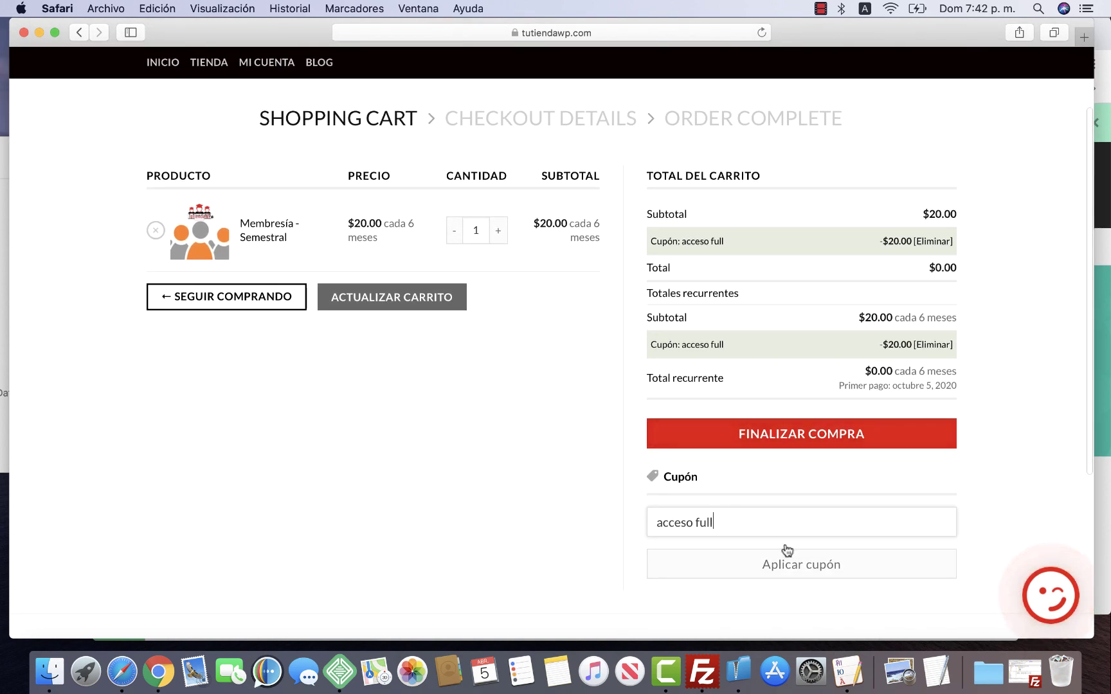
pyautogui.click(785, 566)
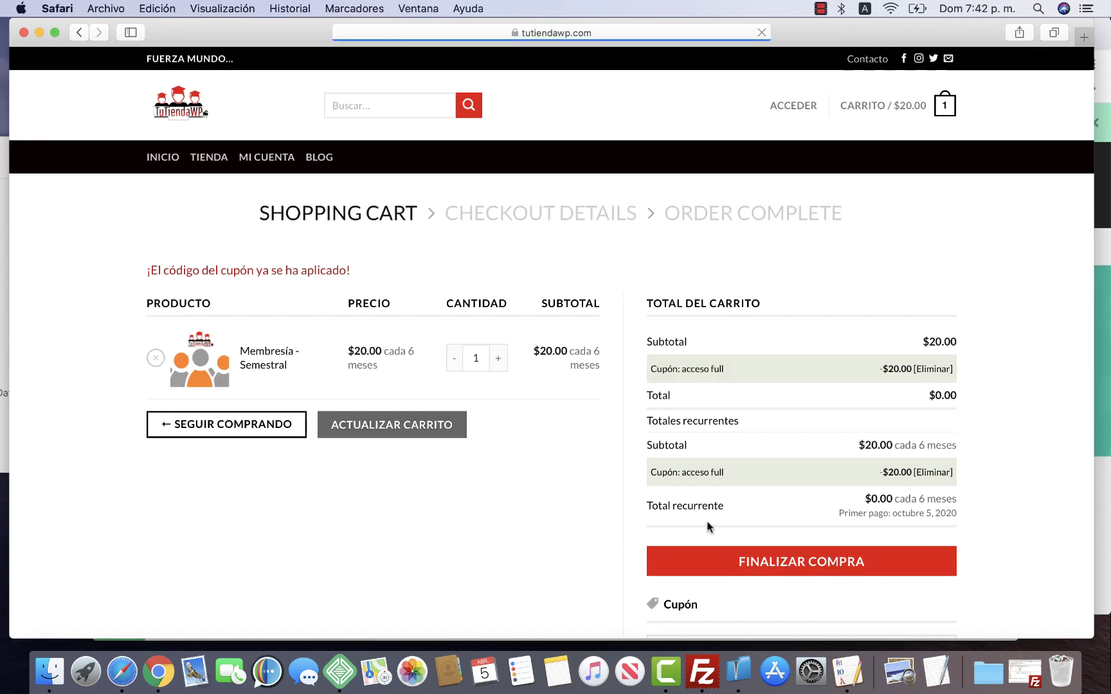
pyautogui.scroll(-2, 753, 573)
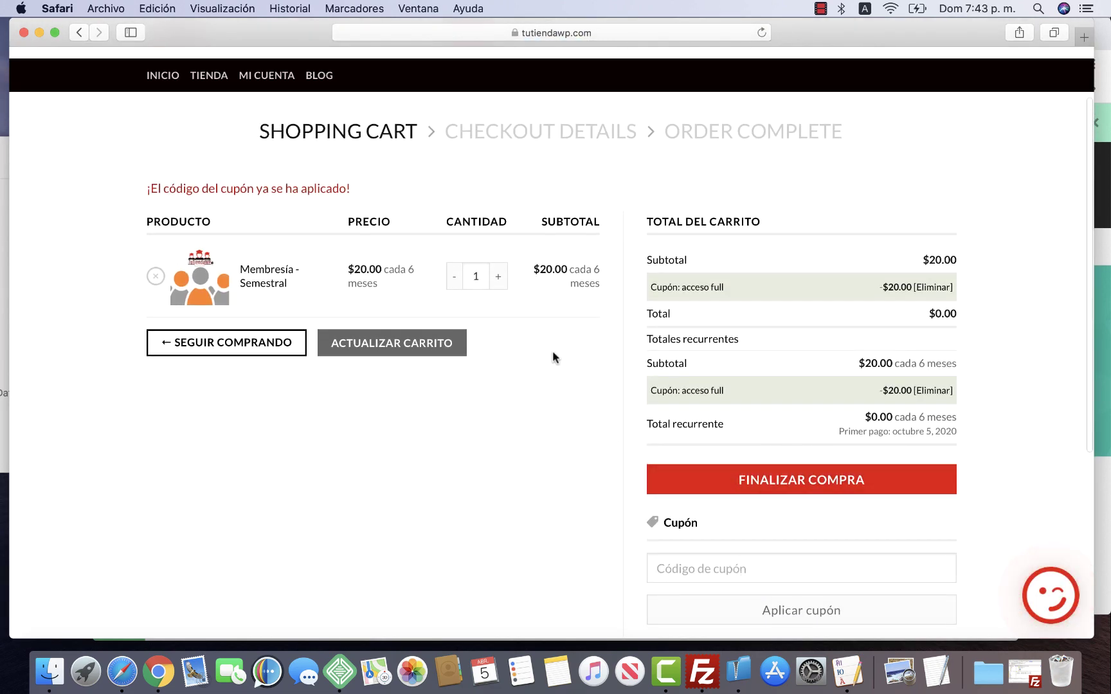
pyautogui.scroll(-2, 548, 450)
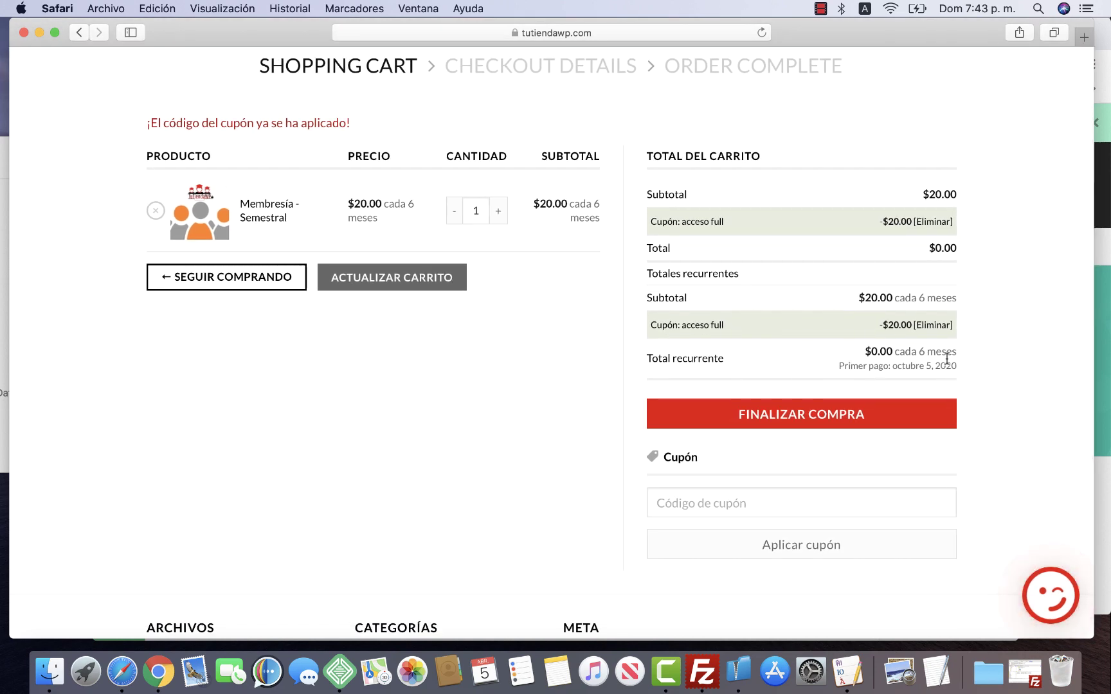
pyautogui.click(842, 416)
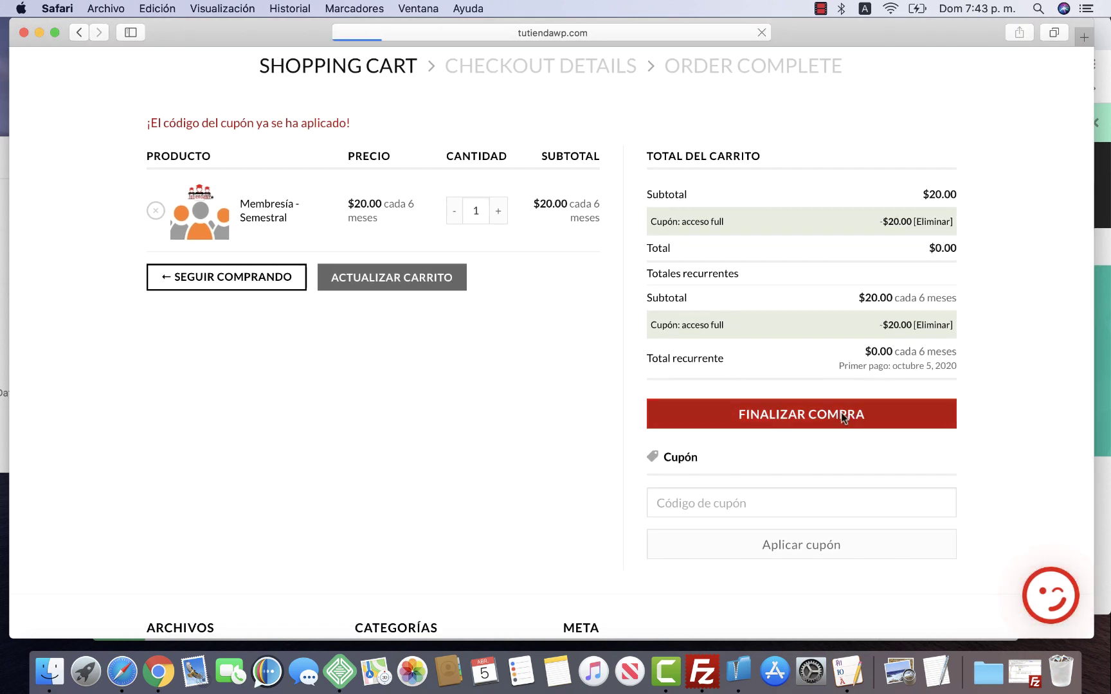
# Click COMPRAR YA with an empty billing form, triggering errors for name, address, city, postal code and email
pyautogui.scroll(-2, 511, 360)
pyautogui.scroll(-3, 509, 360)
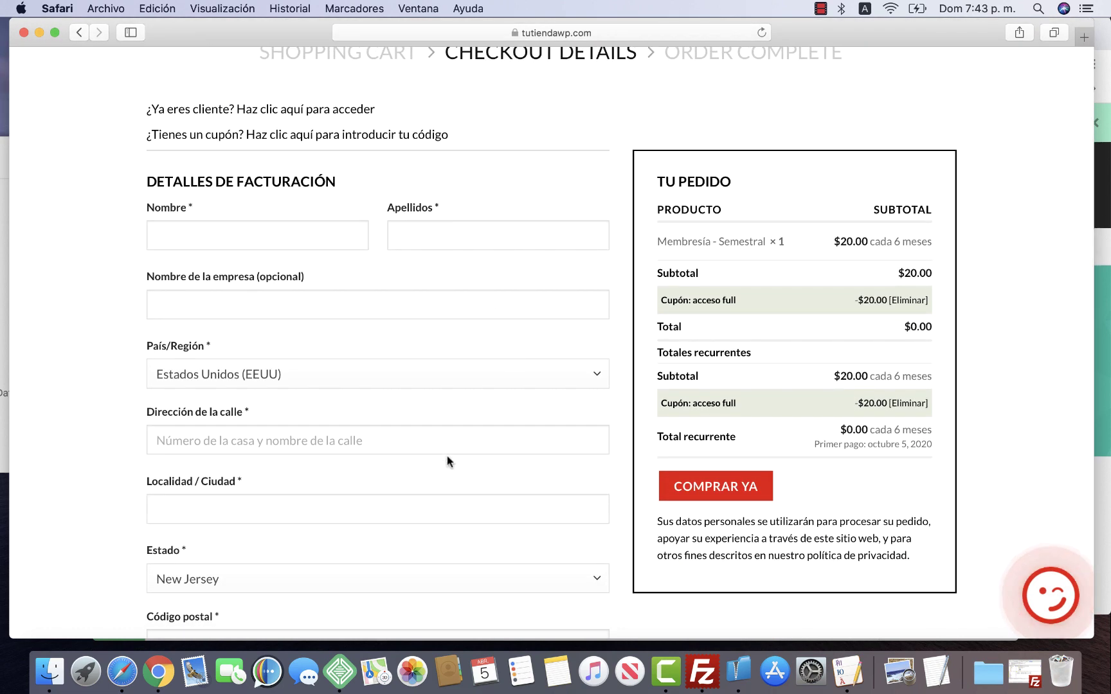
pyautogui.click(715, 493)
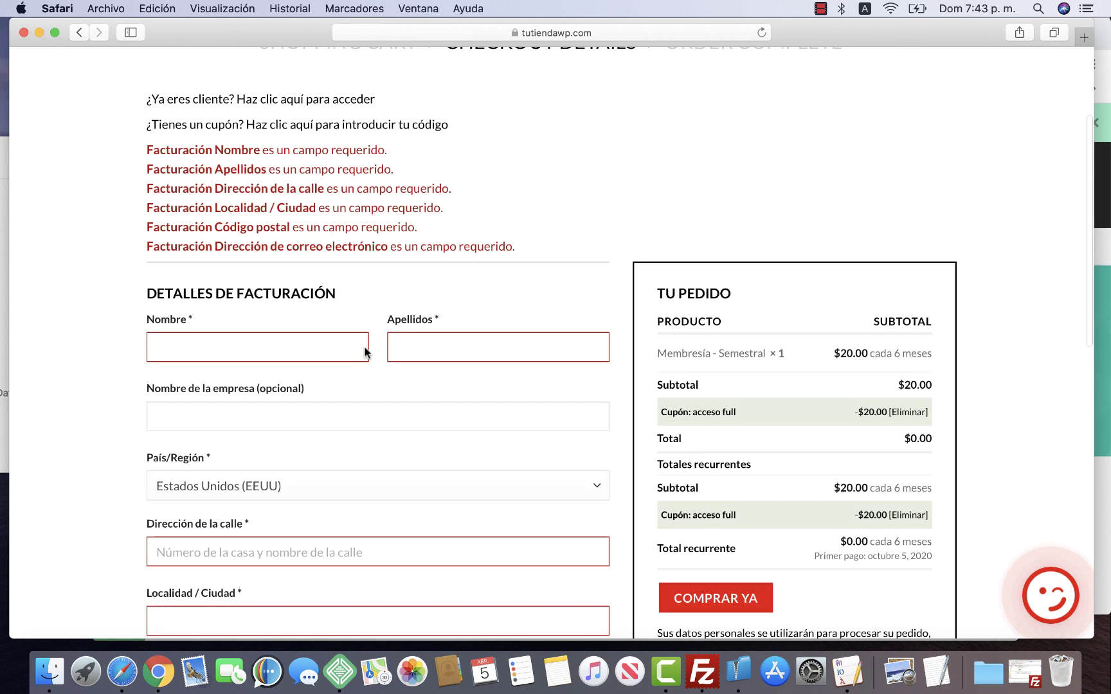
pyautogui.scroll(-4, 531, 426)
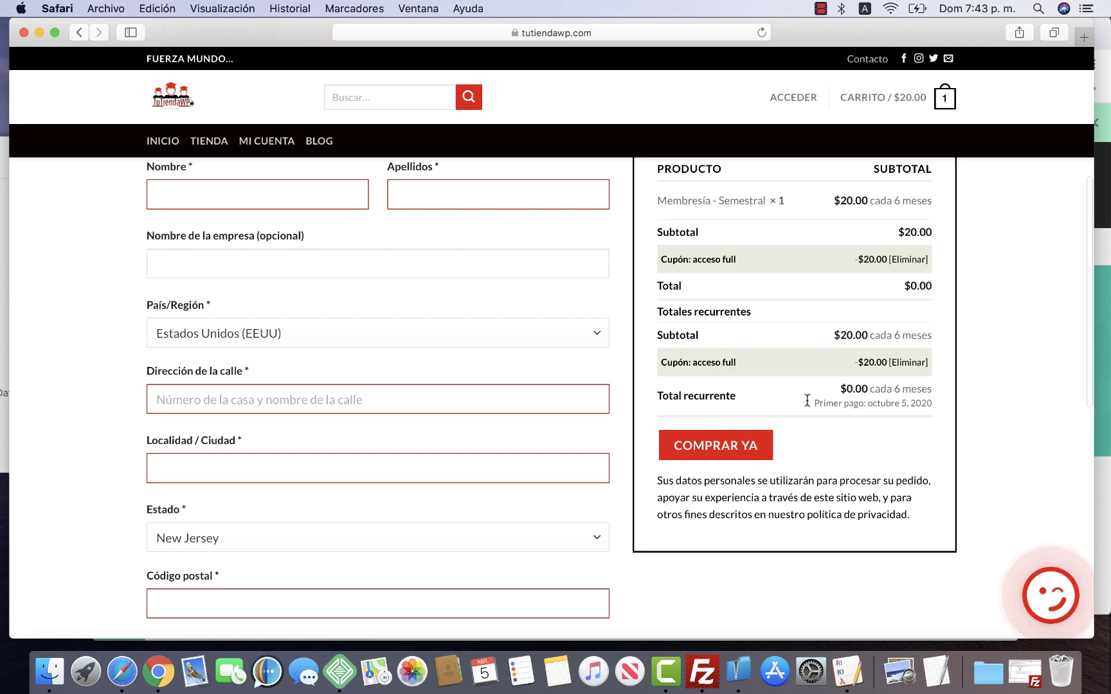
pyautogui.click(158, 671)
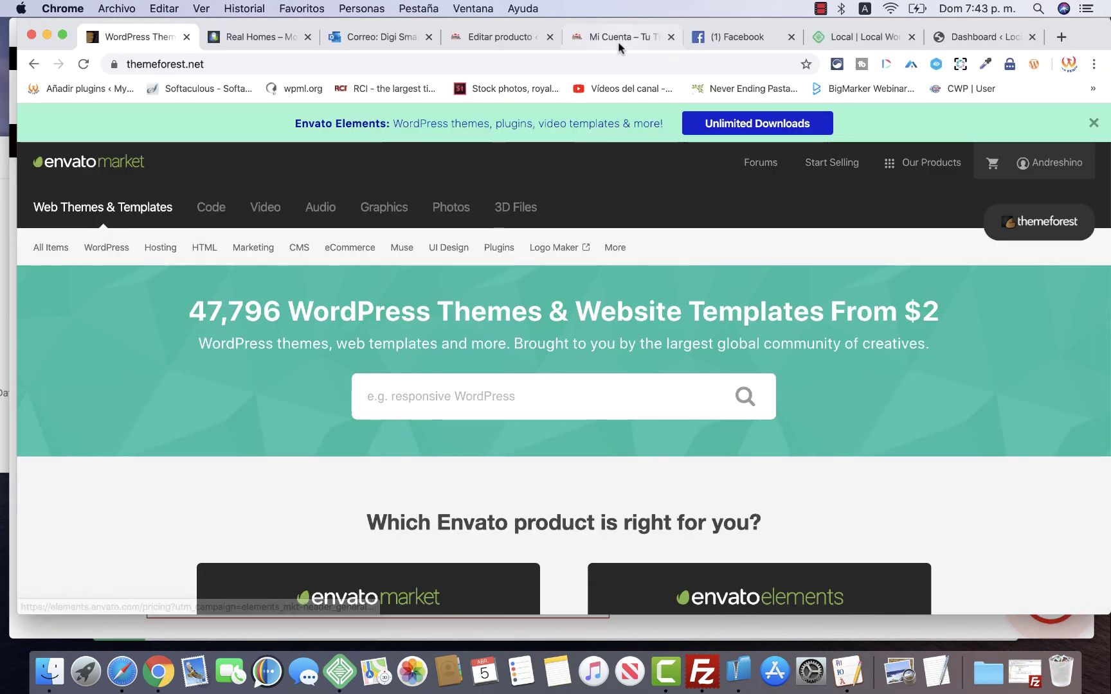
pyautogui.click(621, 38)
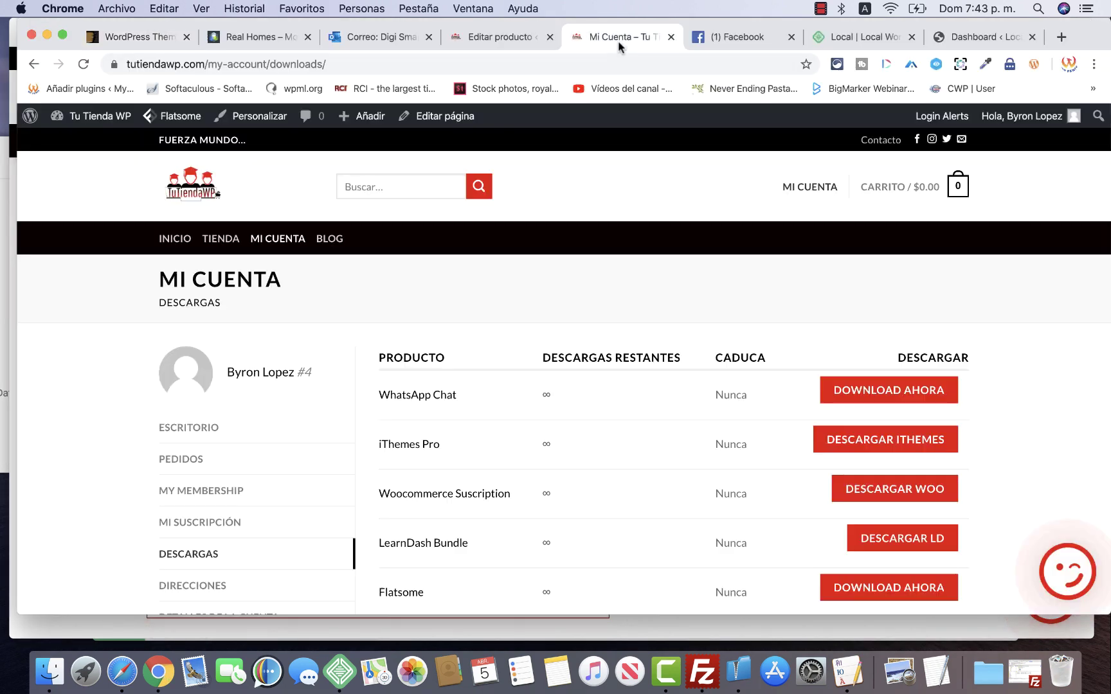
pyautogui.click(809, 188)
pyautogui.click(217, 185)
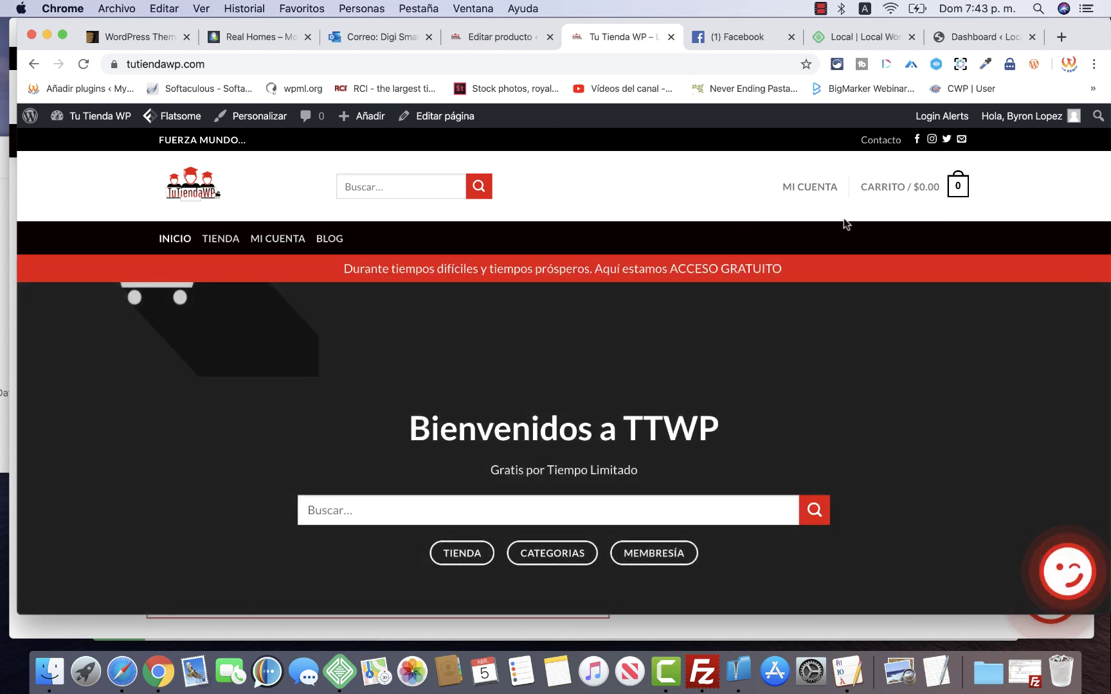
pyautogui.click(813, 187)
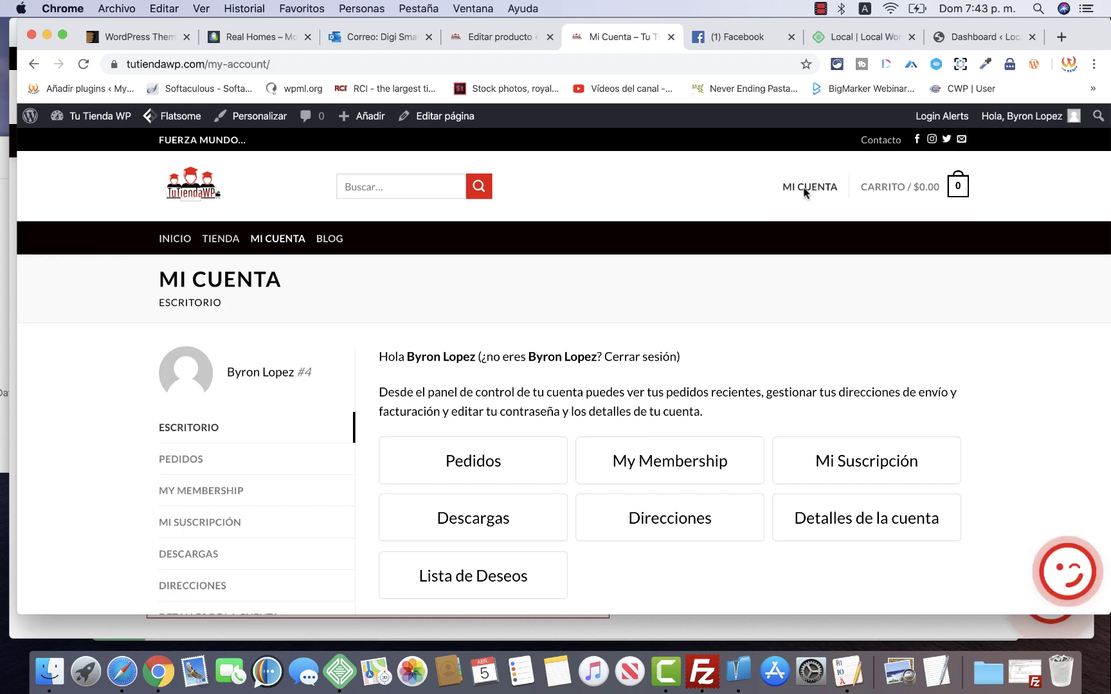
pyautogui.scroll(-5, 456, 403)
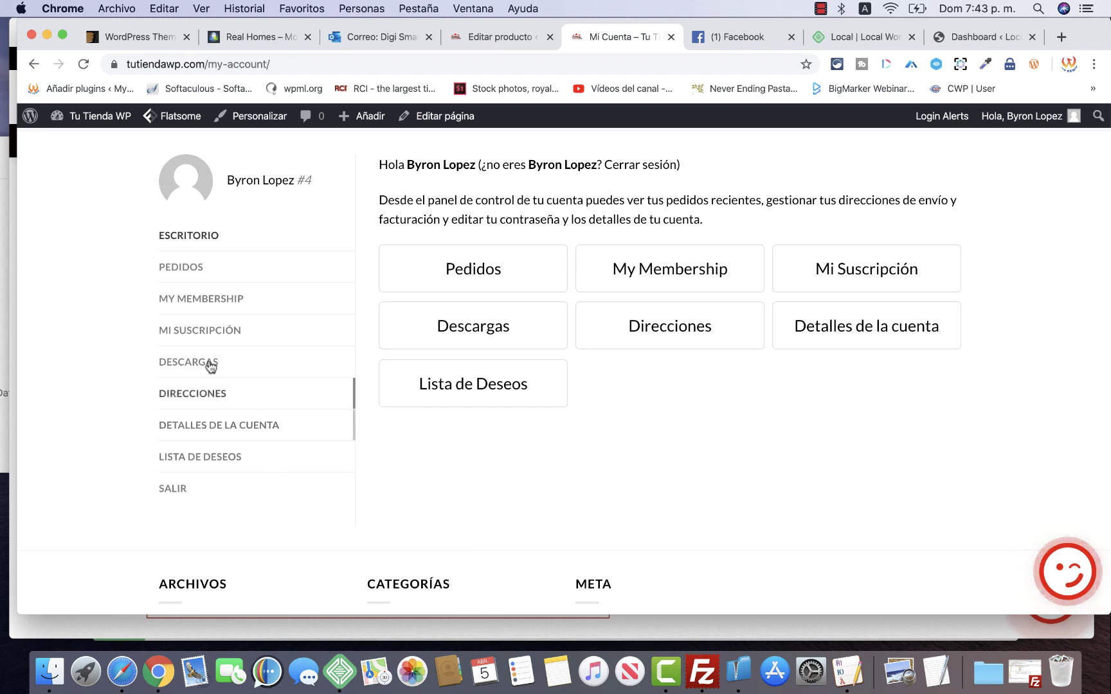
pyautogui.click(223, 307)
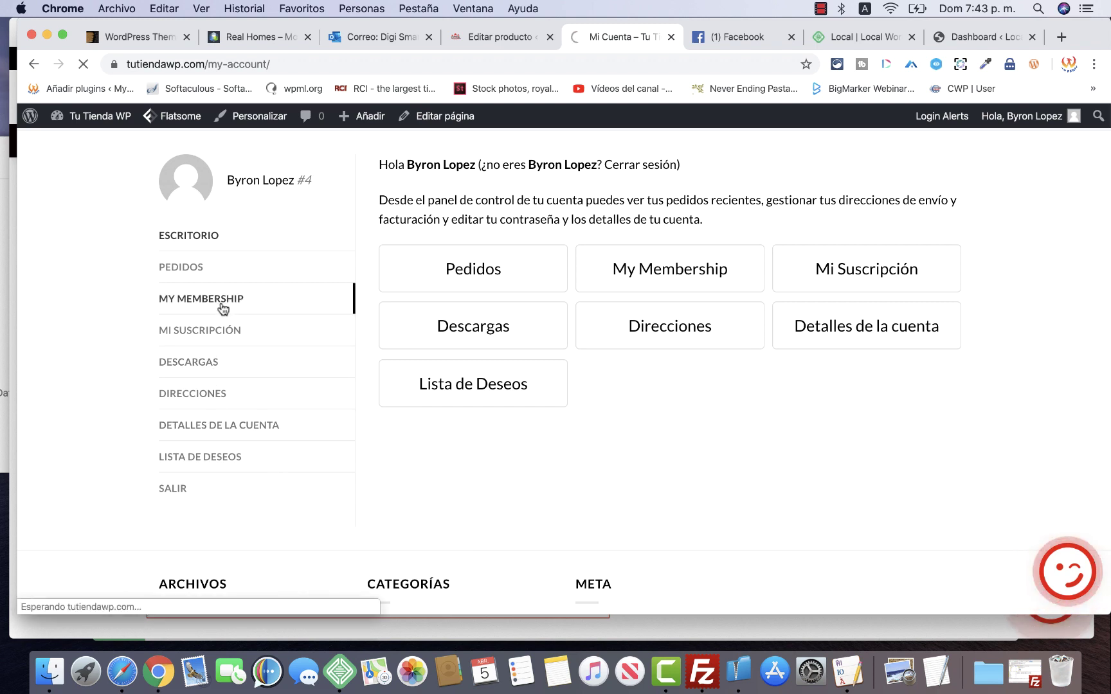
pyautogui.scroll(-2, 498, 481)
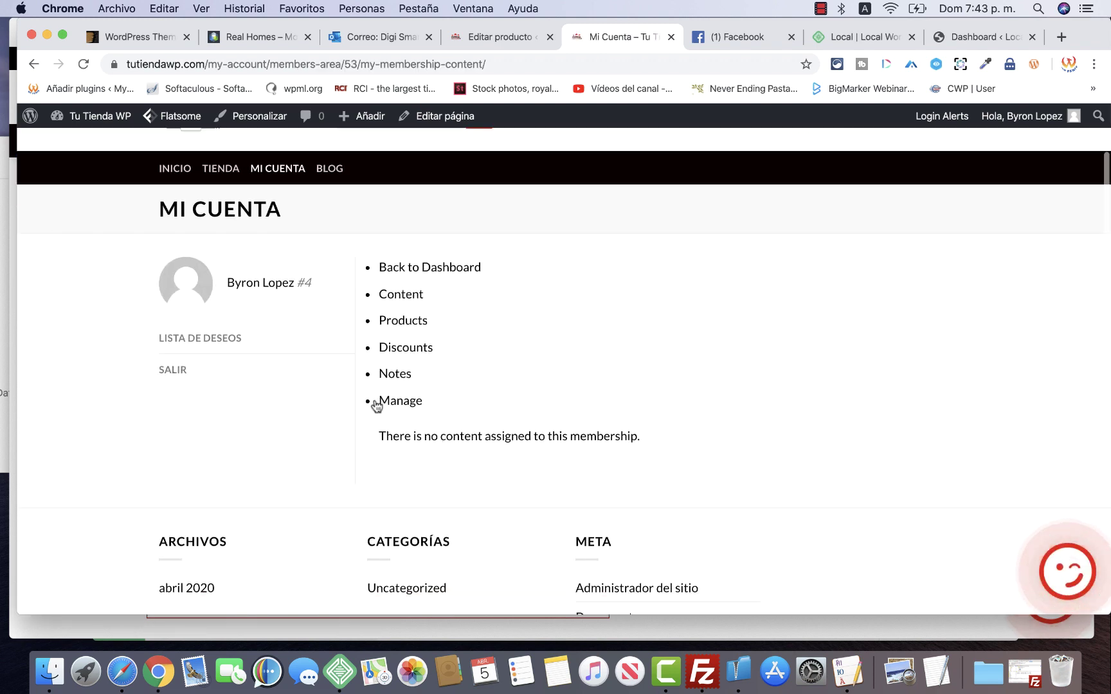
pyautogui.click(409, 270)
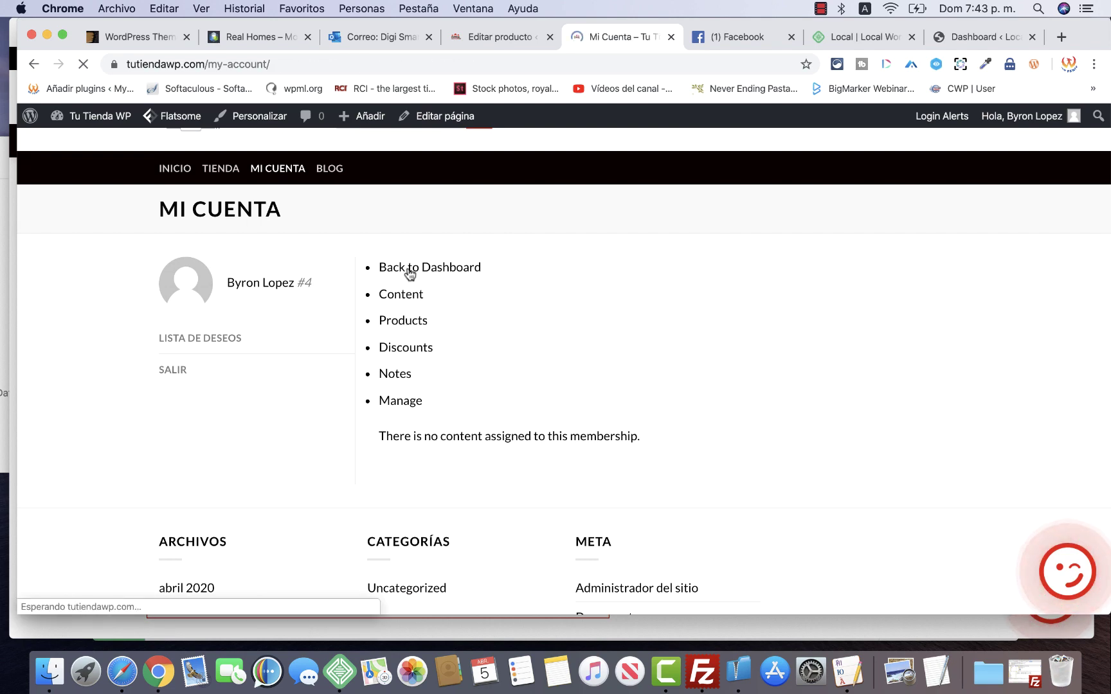
pyautogui.click(217, 511)
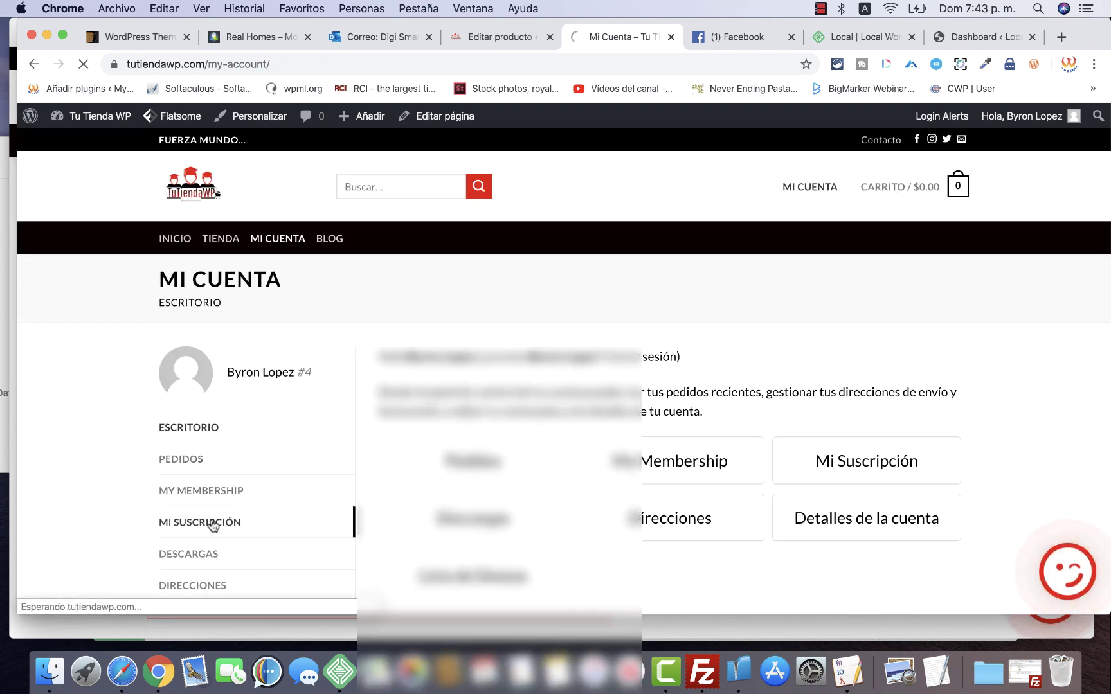
pyautogui.scroll(-10, 548, 501)
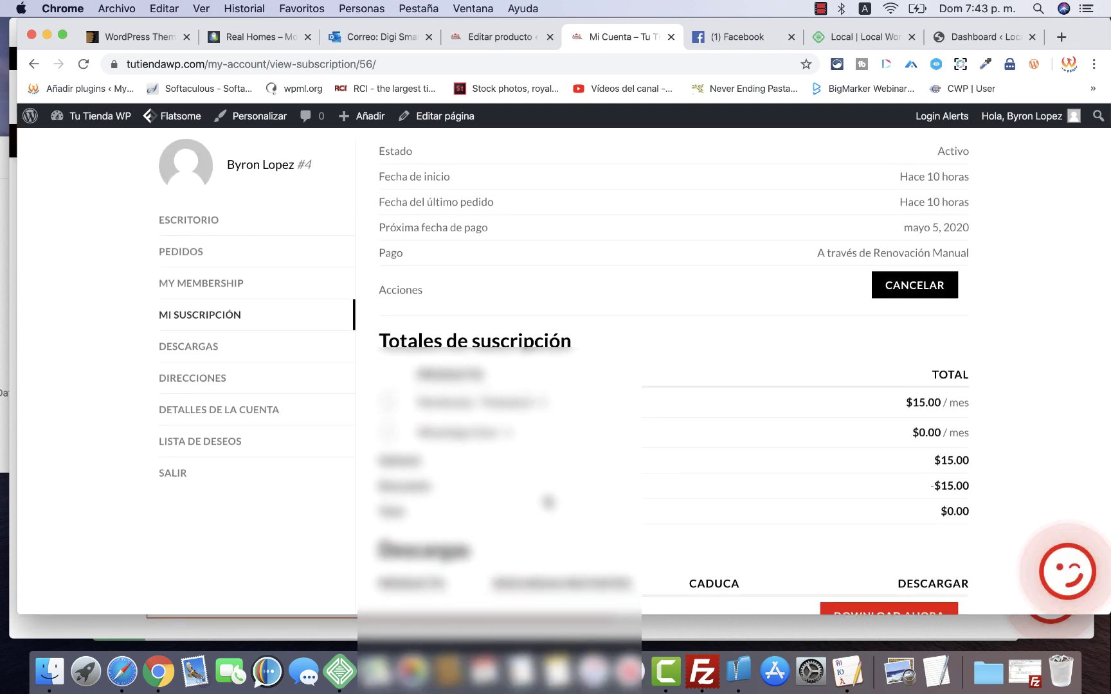
pyautogui.scroll(-5, 548, 502)
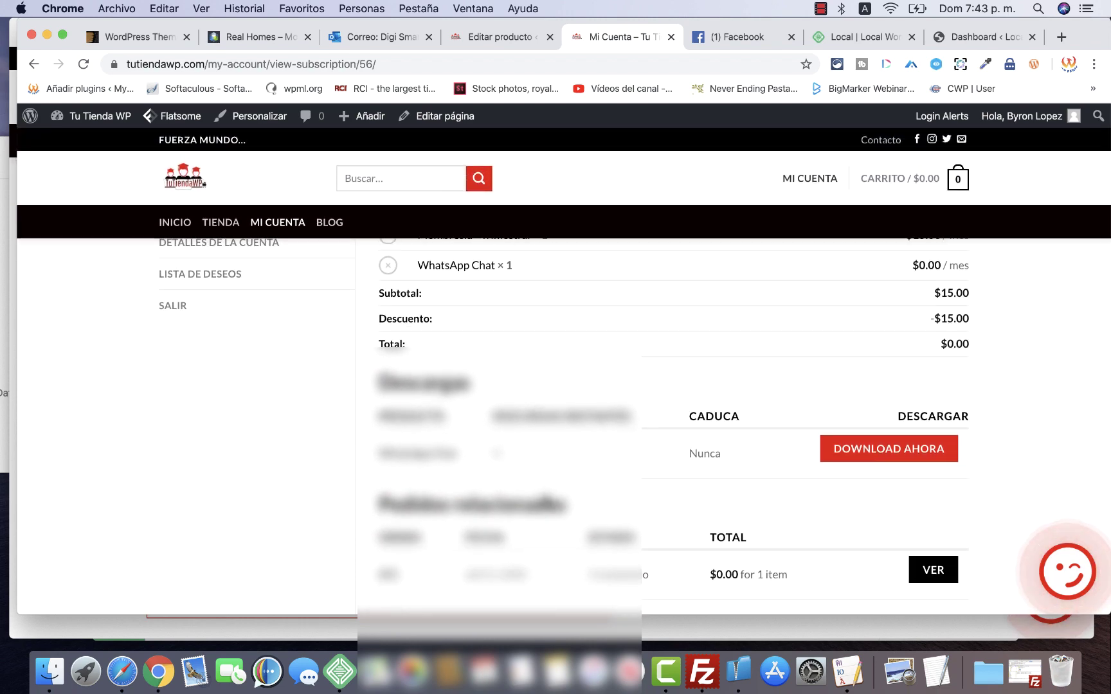
pyautogui.scroll(15, 548, 501)
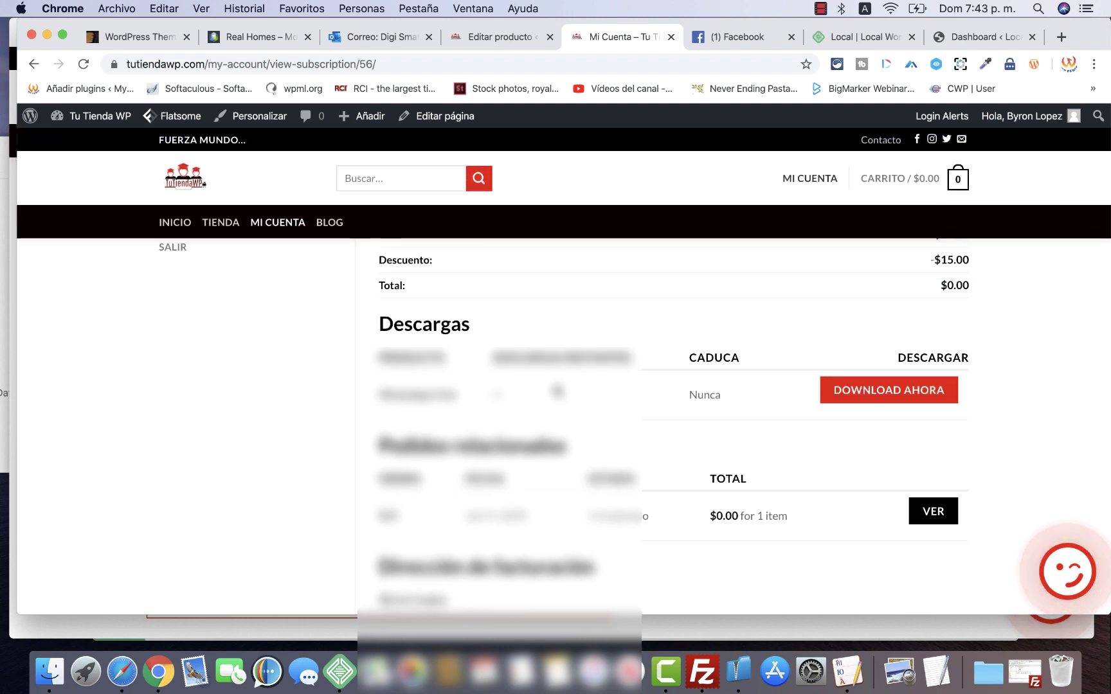
pyautogui.scroll(-8, 277, 550)
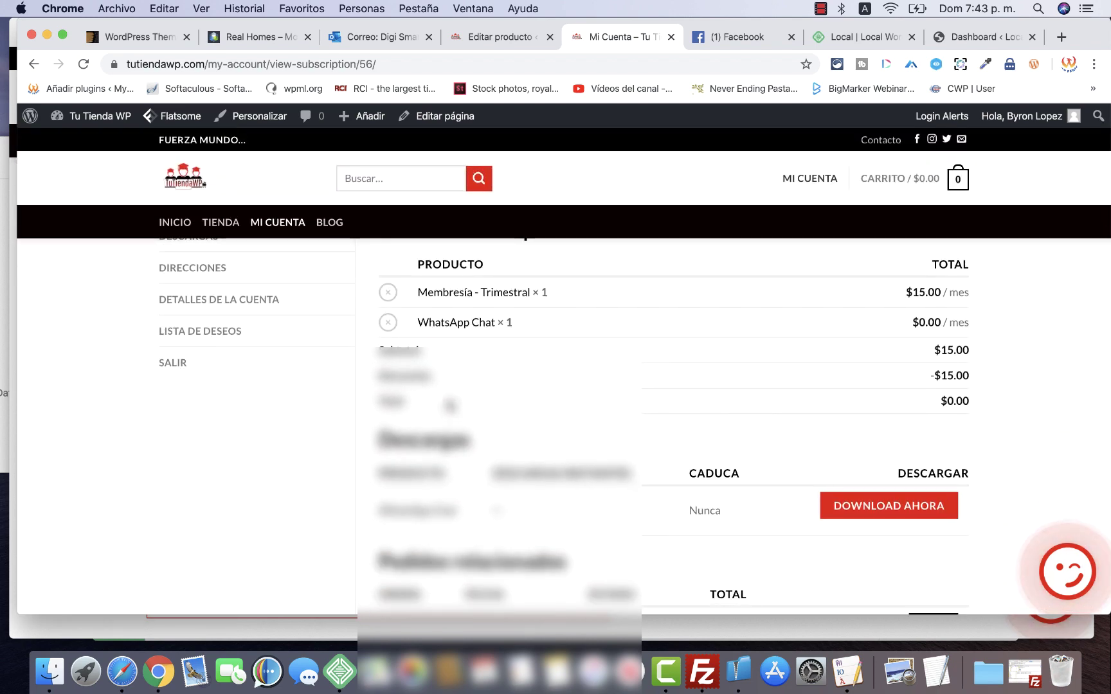
pyautogui.scroll(3, 450, 412)
pyautogui.scroll(-2, 448, 403)
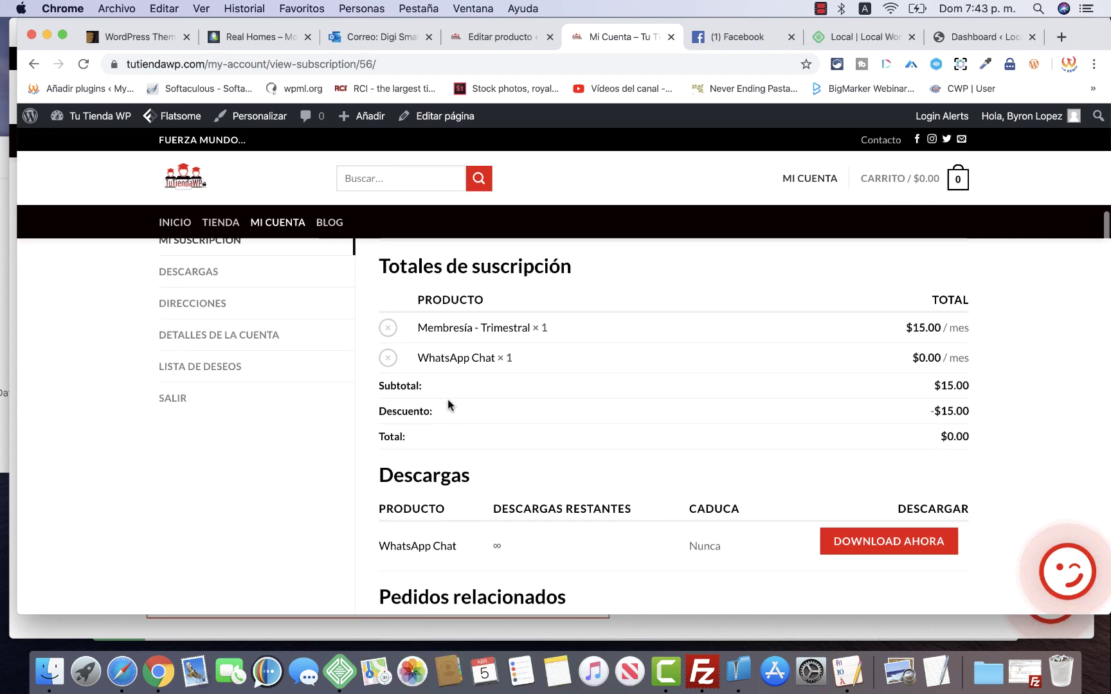
pyautogui.scroll(3, 448, 404)
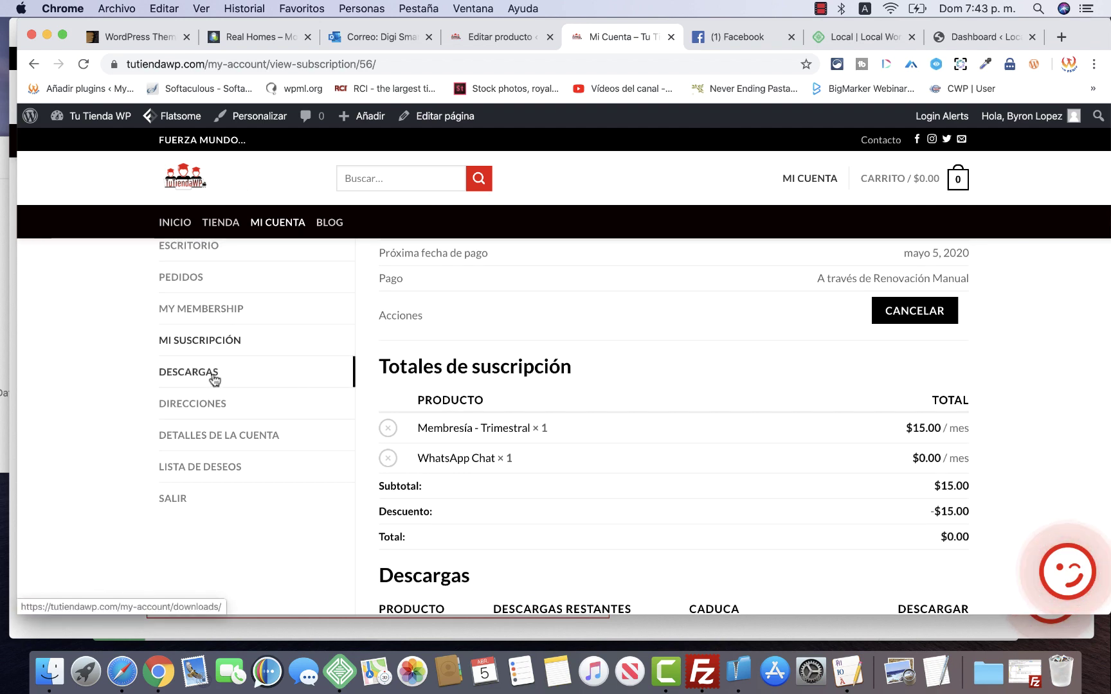
# Open the account's DESCARGAS page and review the listed downloads
pyautogui.click(190, 378)
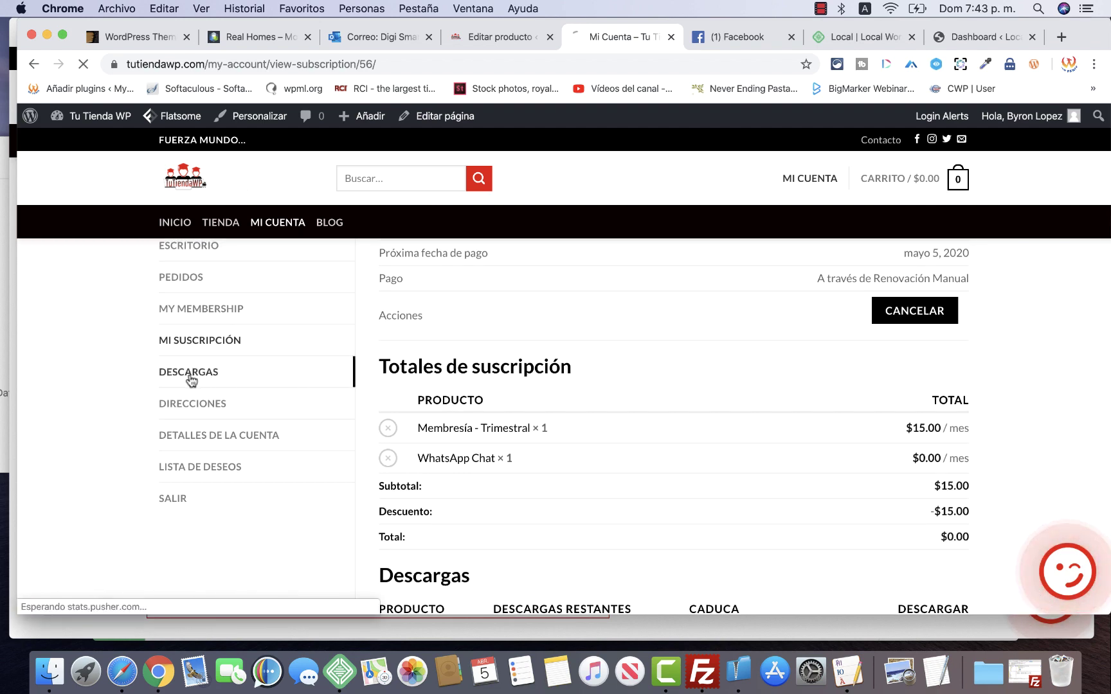
pyautogui.scroll(-5, 988, 431)
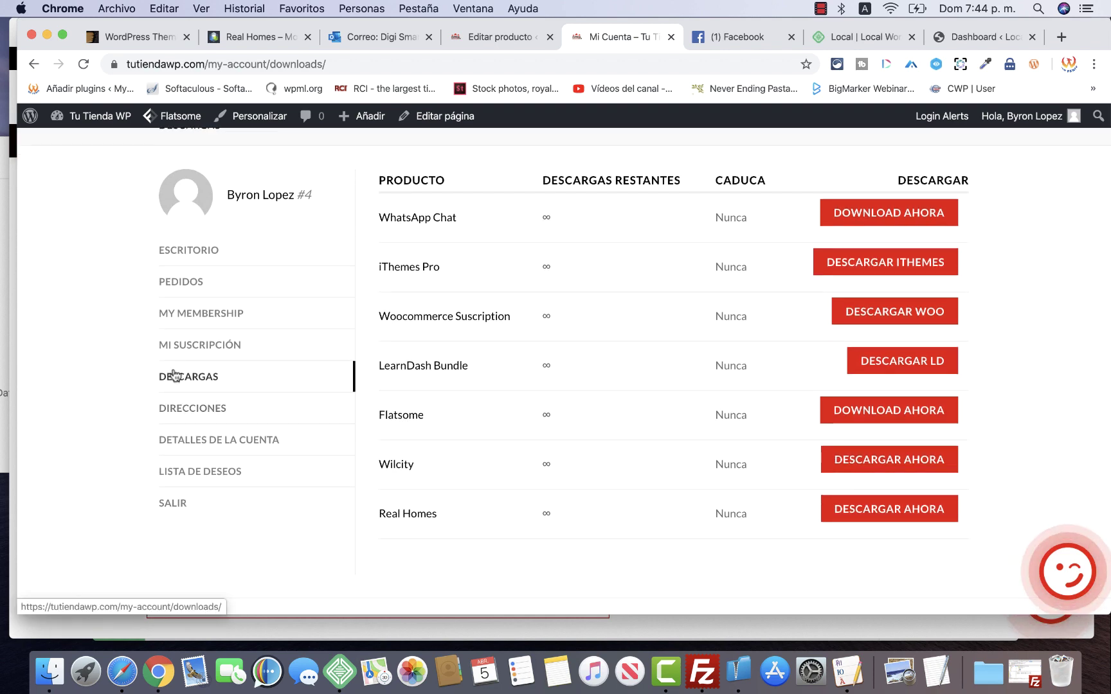
pyautogui.scroll(-2, 718, 513)
pyautogui.scroll(2, 719, 513)
pyautogui.scroll(3, 718, 510)
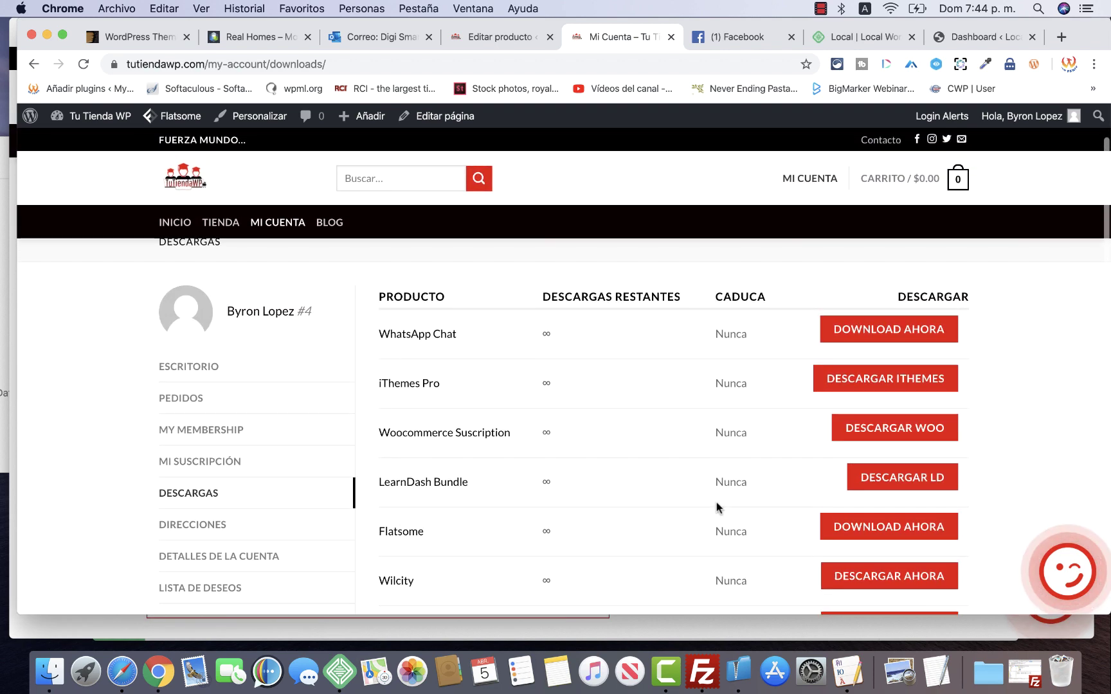
pyautogui.scroll(-1, 717, 508)
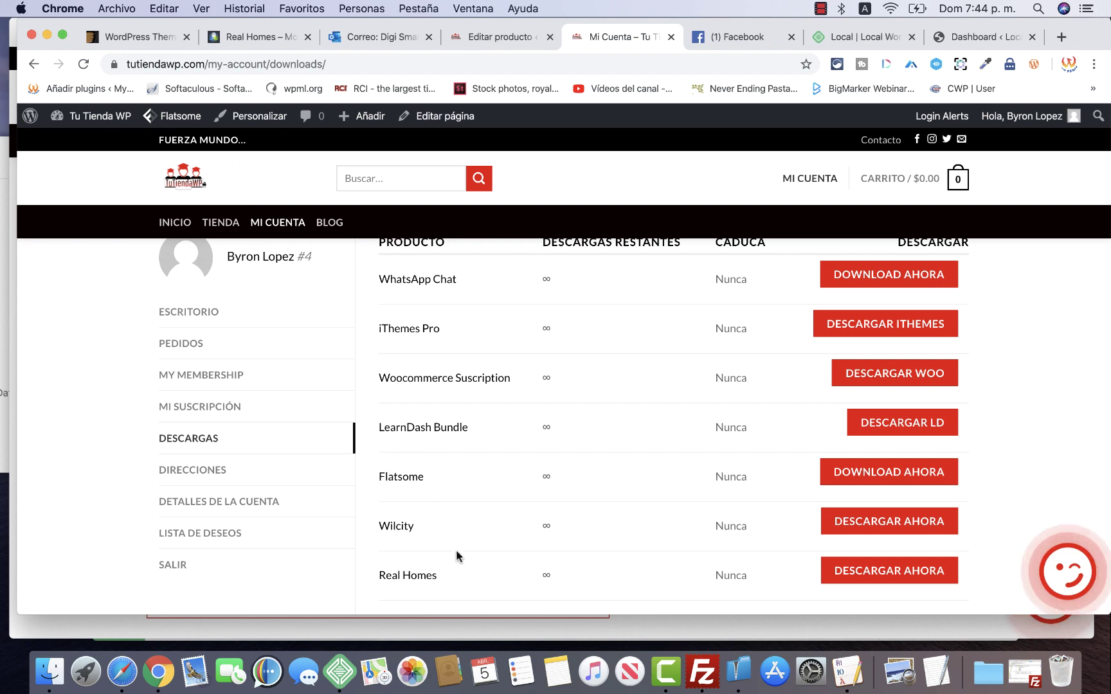
pyautogui.scroll(2, 669, 443)
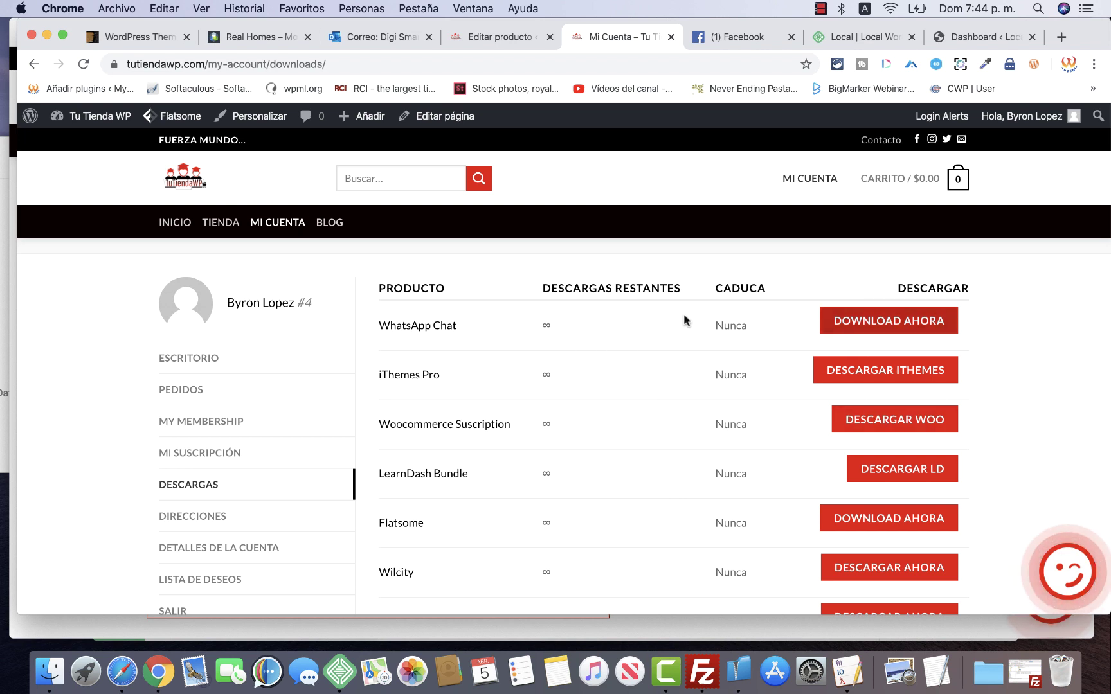
# Download the WhatsApp Chat zip and copy its download link address
pyautogui.click(850, 328)
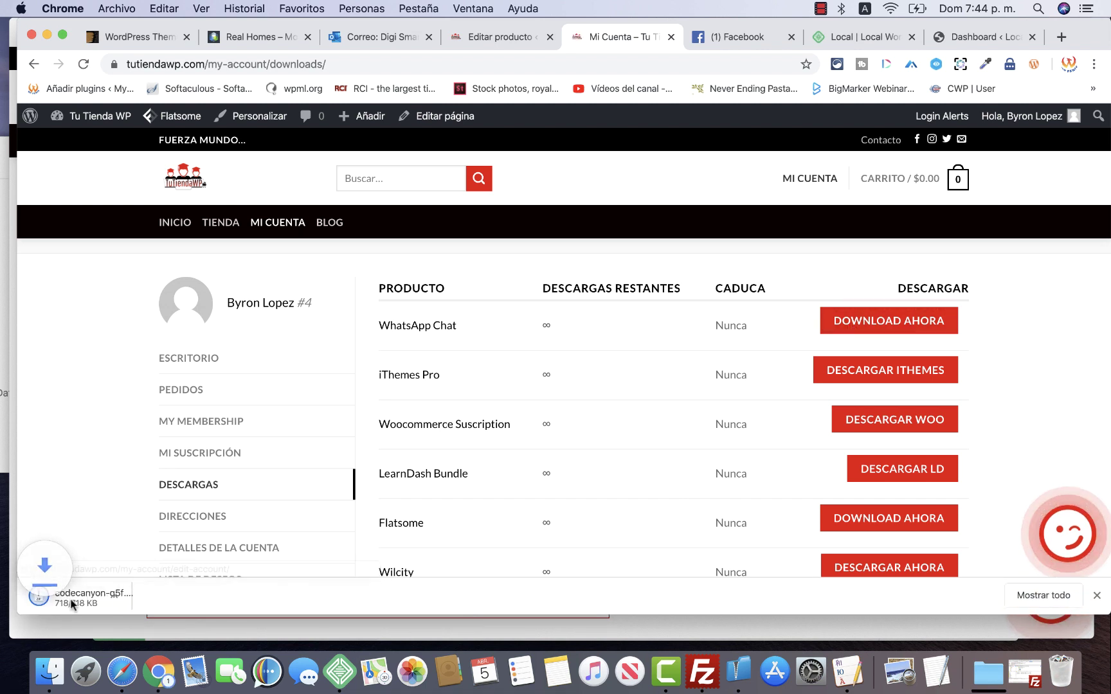
pyautogui.rightClick(908, 330)
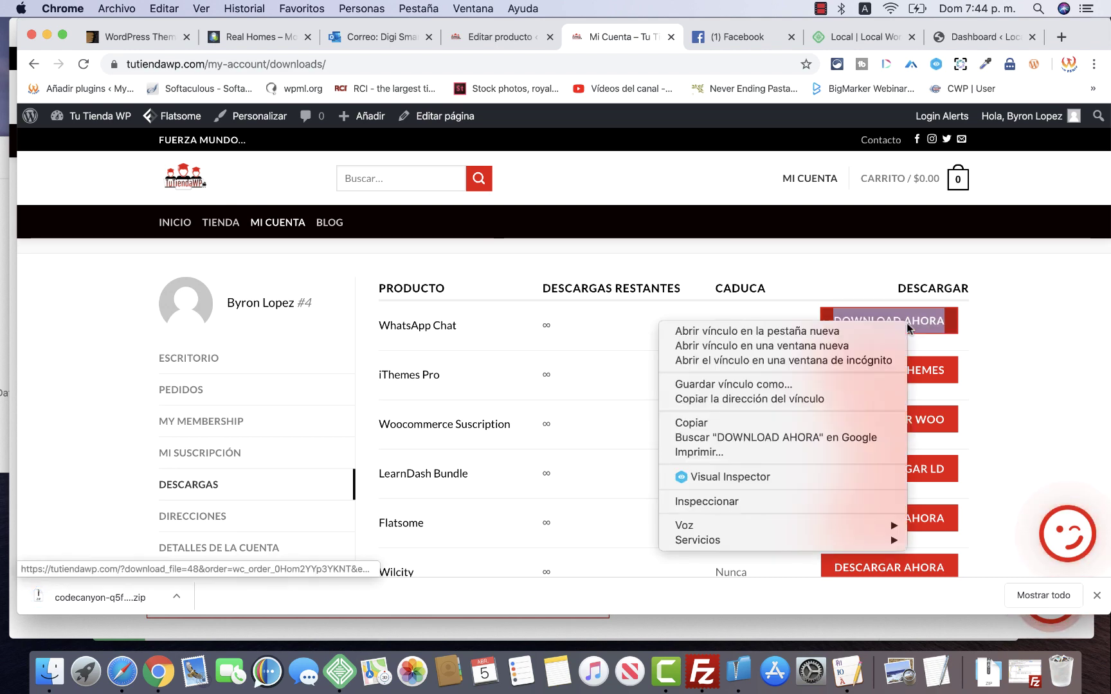
pyautogui.click(756, 399)
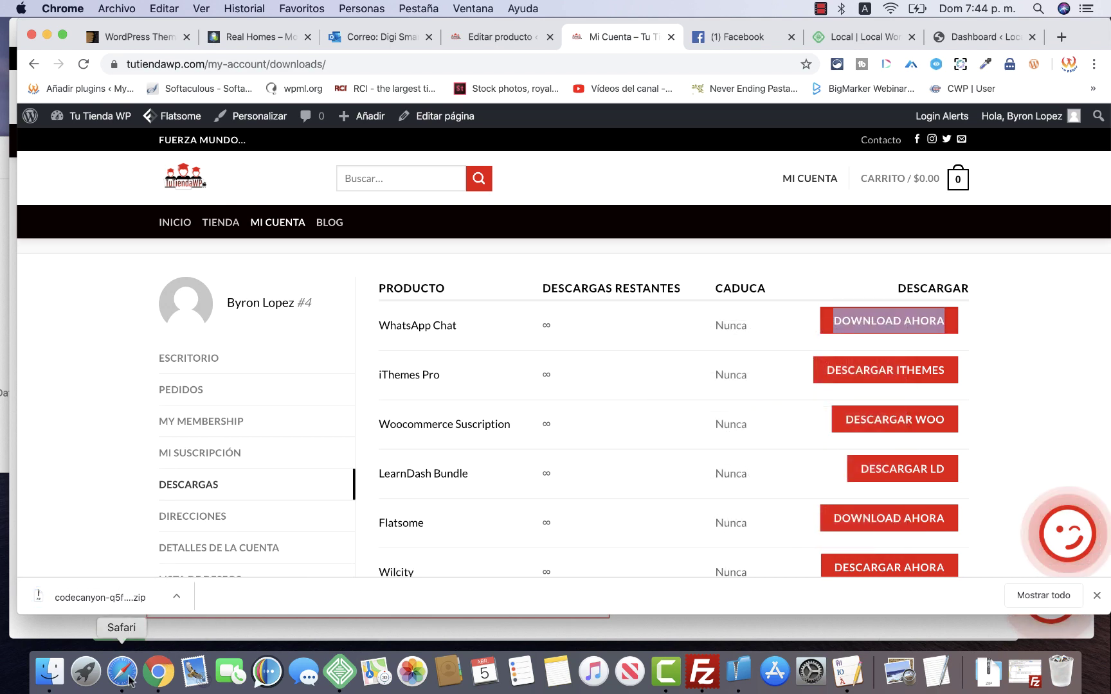
pyautogui.click(122, 672)
# Paste and visit the copied WhatsApp Chat link in Safari, which only shows a login notice, then return to Chrome
pyautogui.click(395, 33)
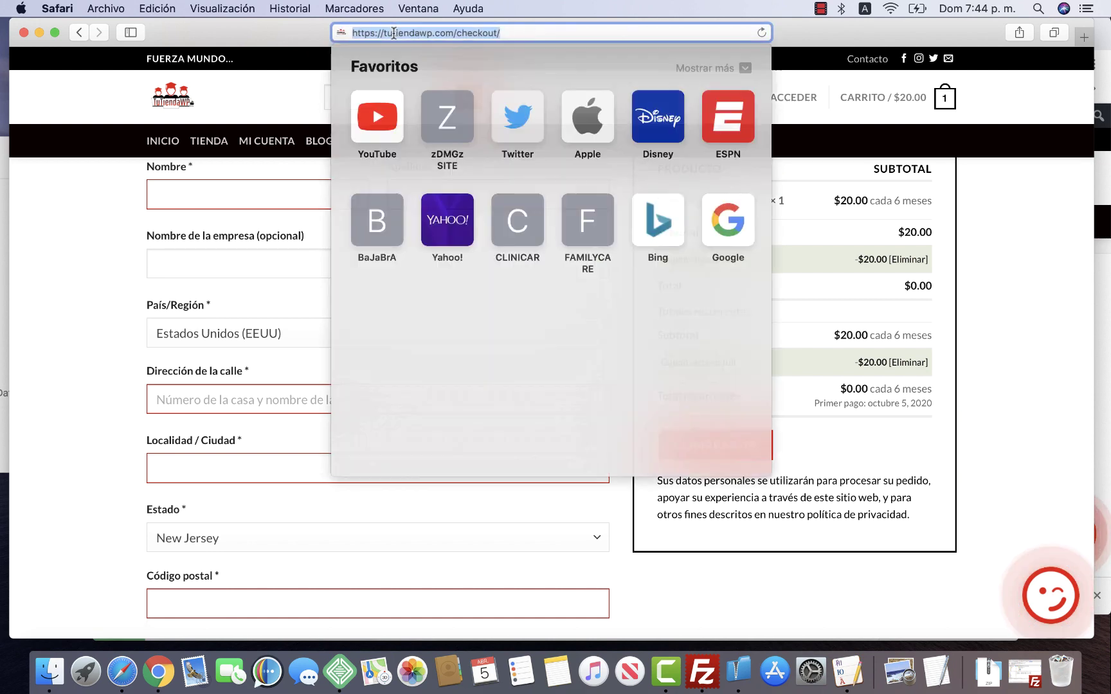
pyautogui.rightClick(383, 32)
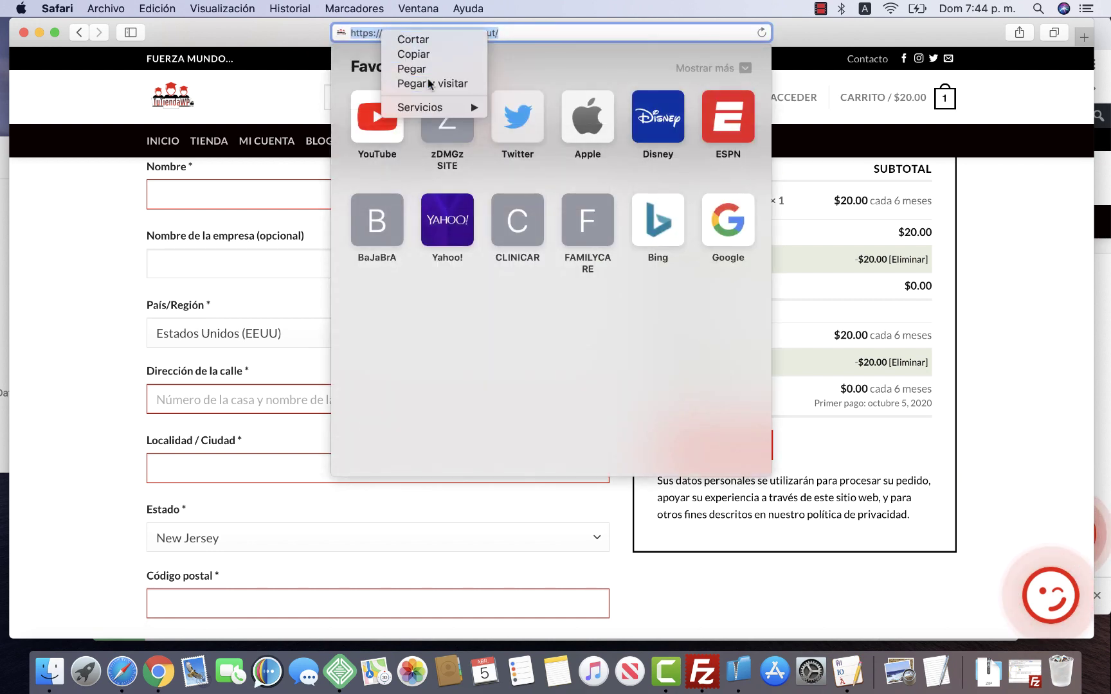
pyautogui.click(427, 82)
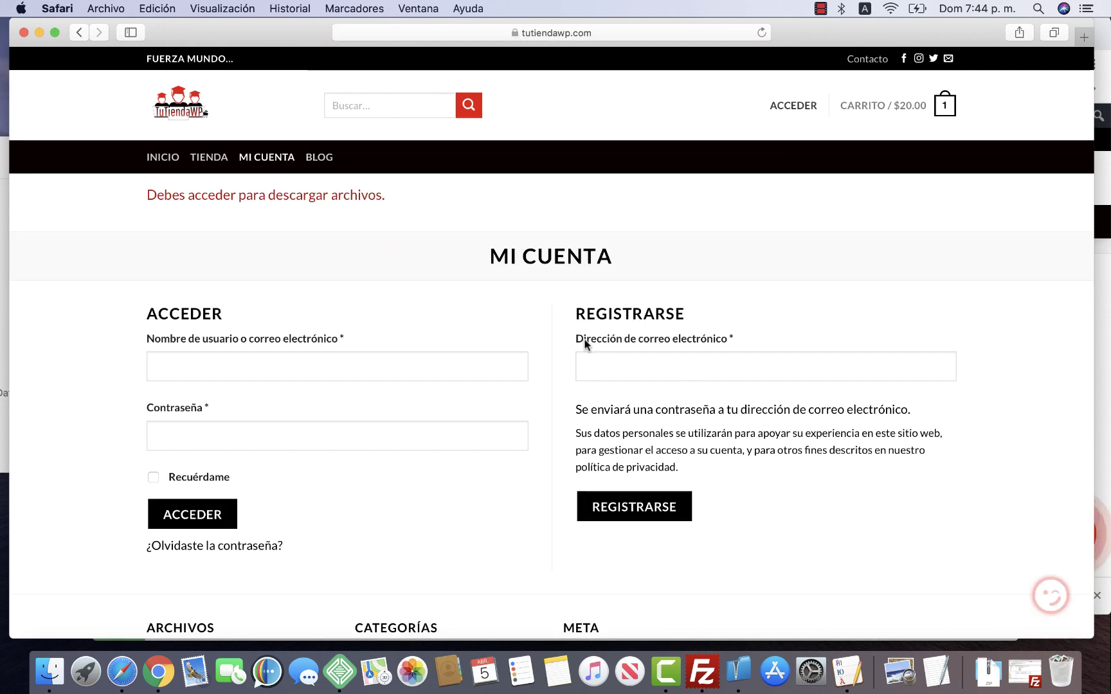
pyautogui.tripleClick(222, 193)
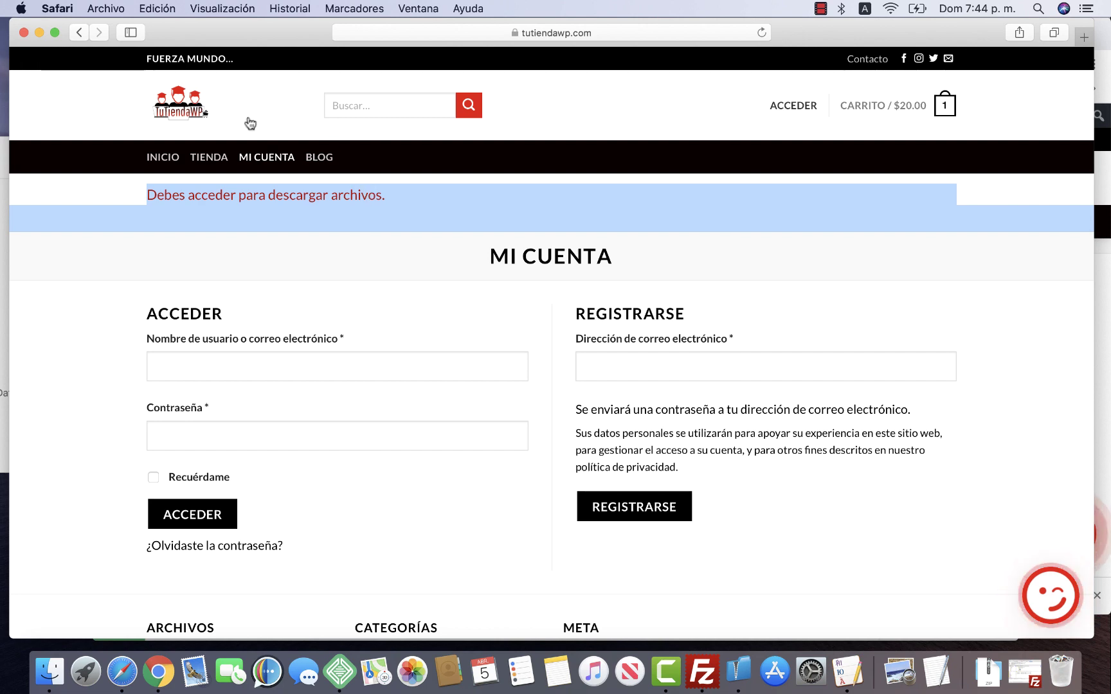
pyautogui.click(161, 104)
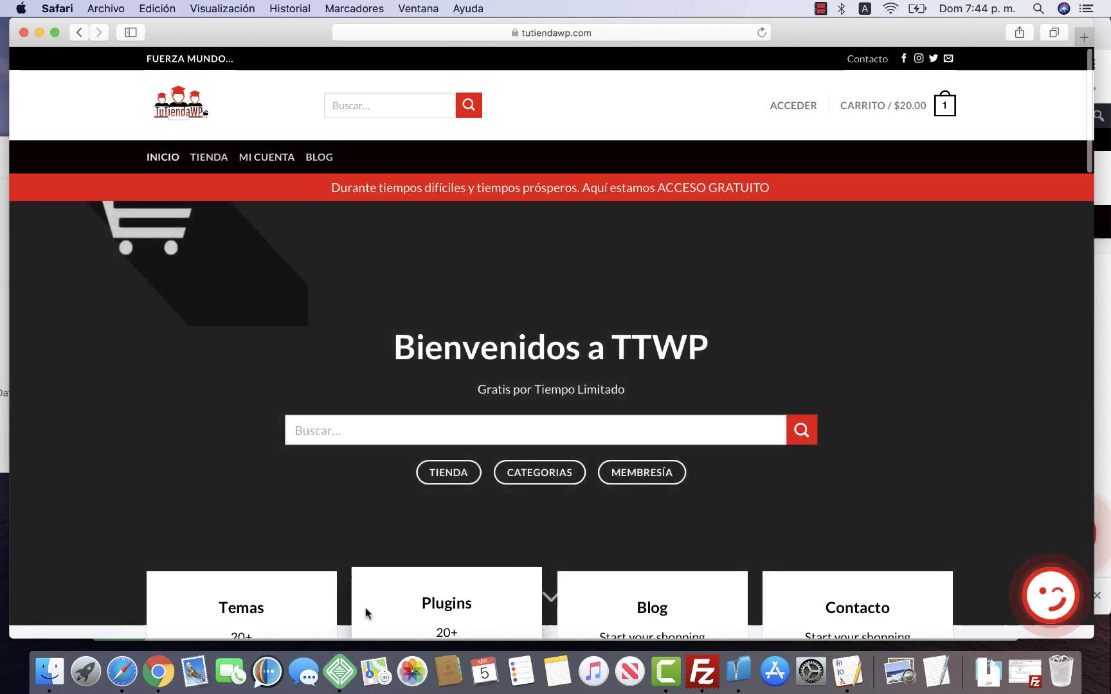
pyautogui.scroll(-5, 365, 613)
pyautogui.click(158, 672)
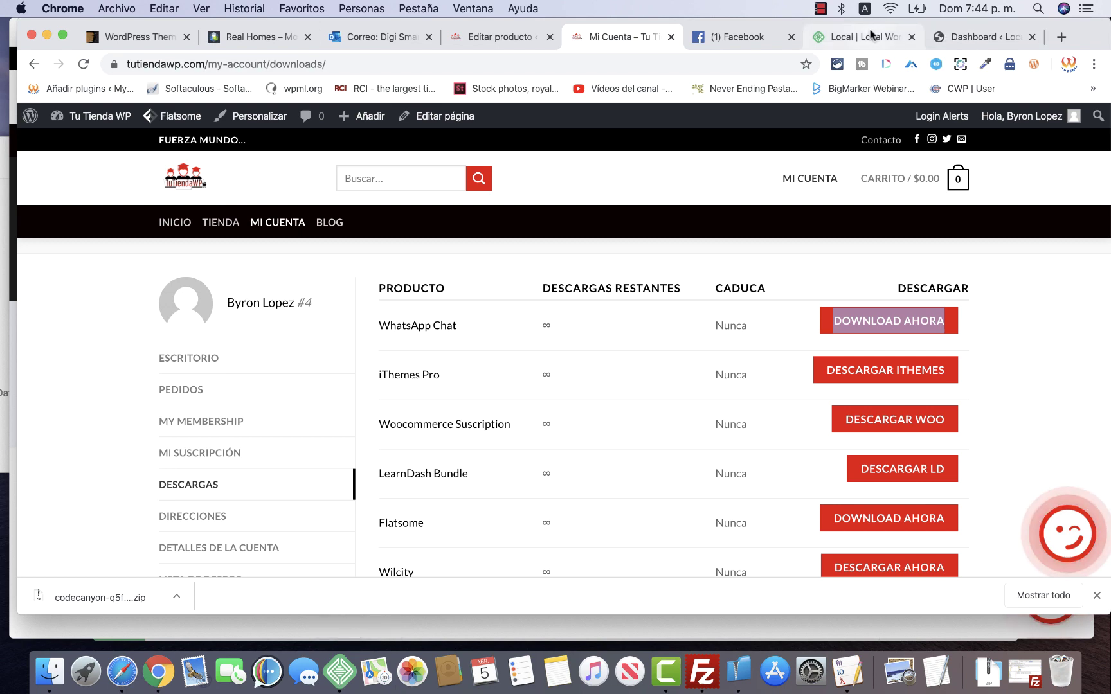
# Return to Safari and reload the TuTiendaWP home page via its logo
pyautogui.click(867, 38)
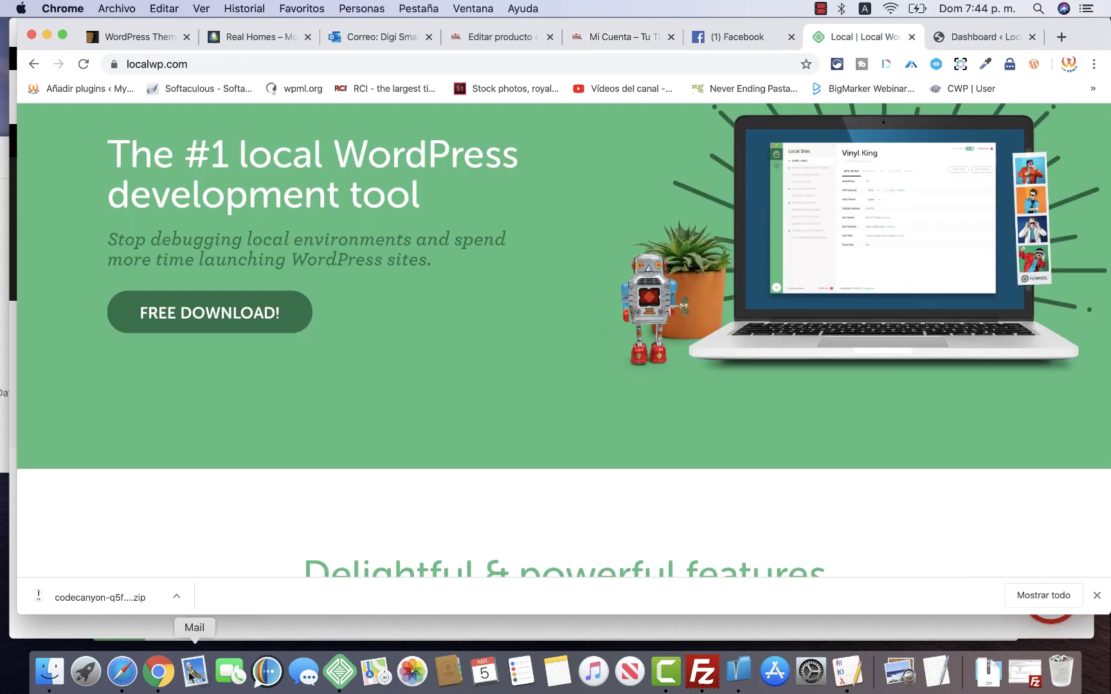
pyautogui.click(122, 672)
pyautogui.scroll(10, 158, 382)
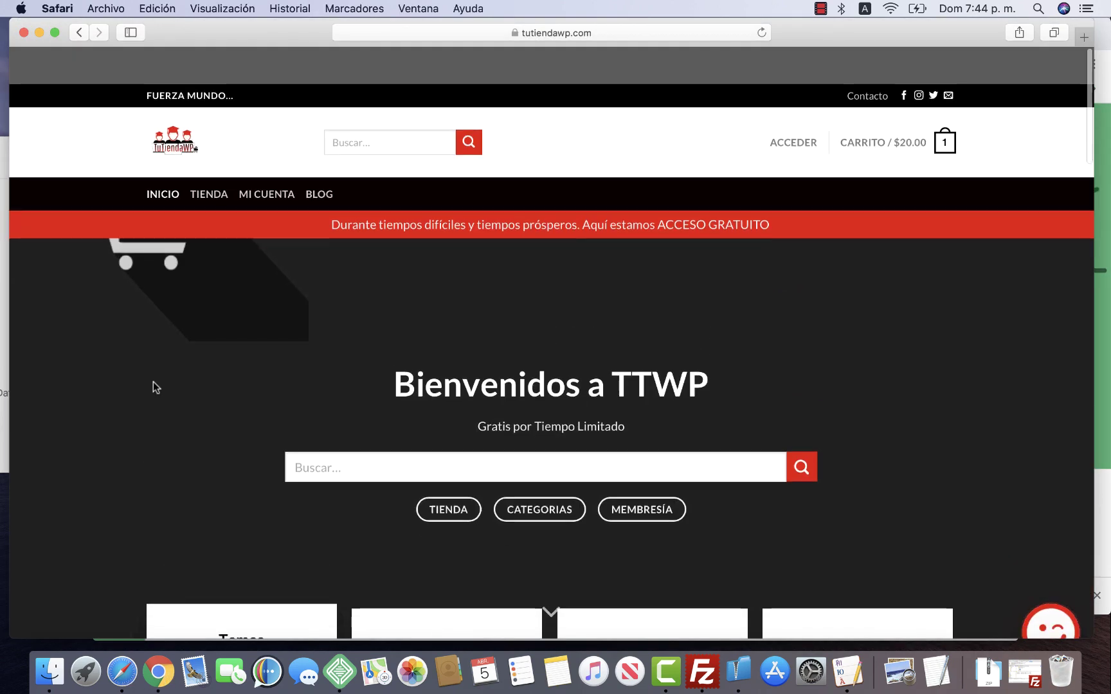
pyautogui.click(185, 96)
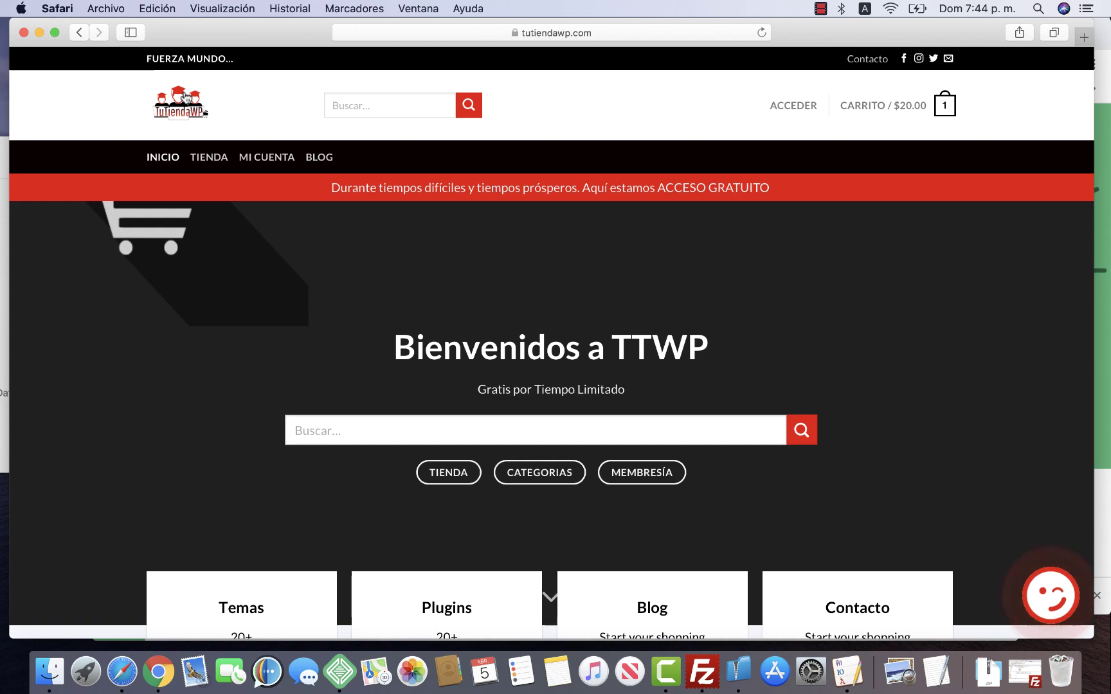
# Browse the Nuevos Productos and Categorías sections, then return to the top of the page
pyautogui.scroll(-15, 112, 348)
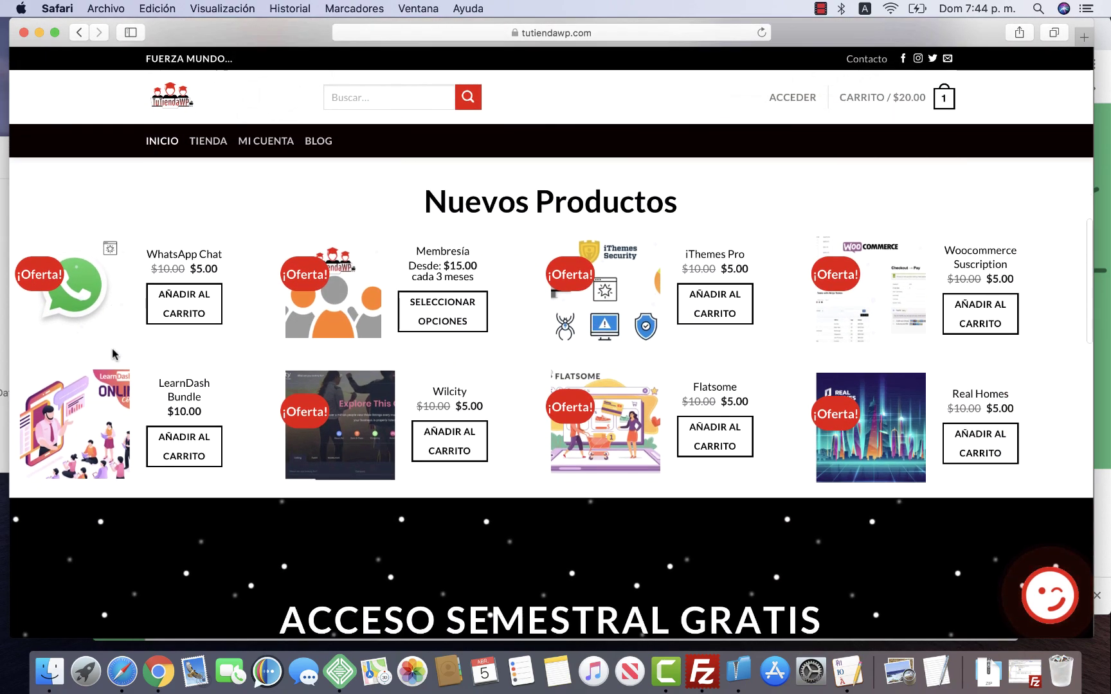
pyautogui.scroll(-10, 315, 461)
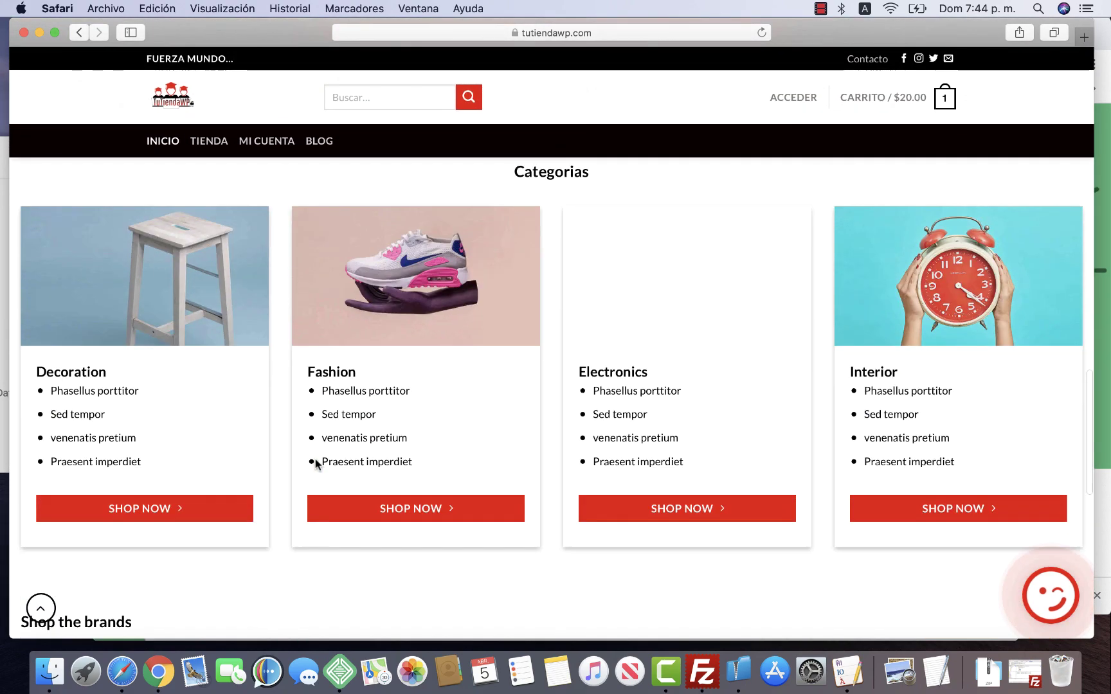
pyautogui.scroll(20, 315, 459)
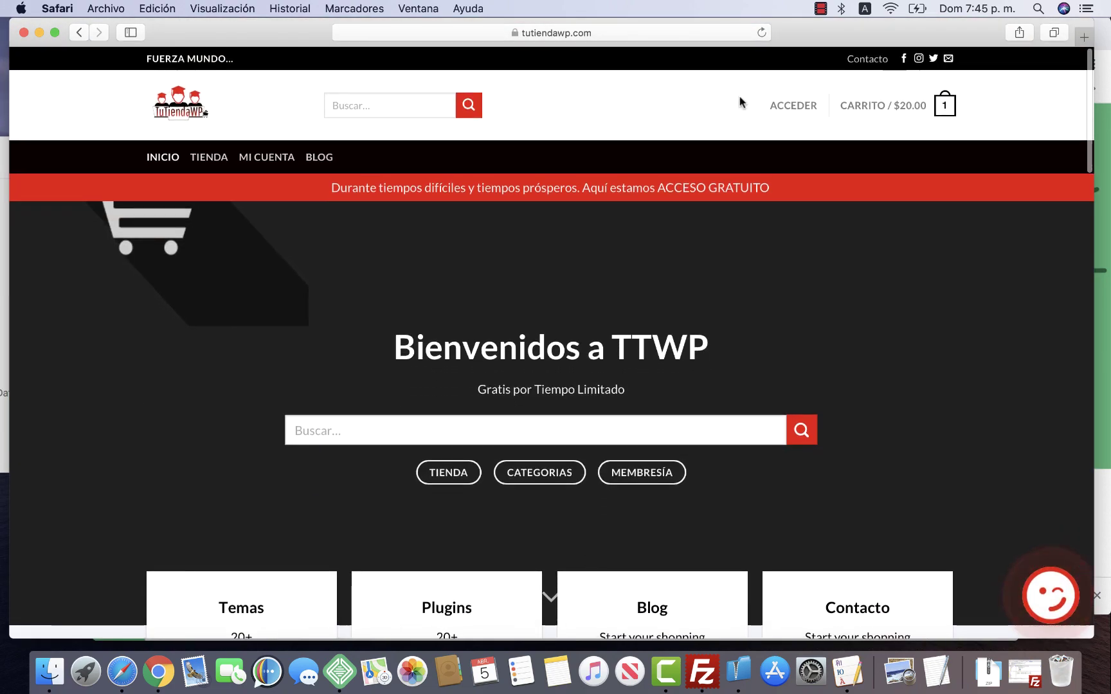
pyautogui.click(821, 10)
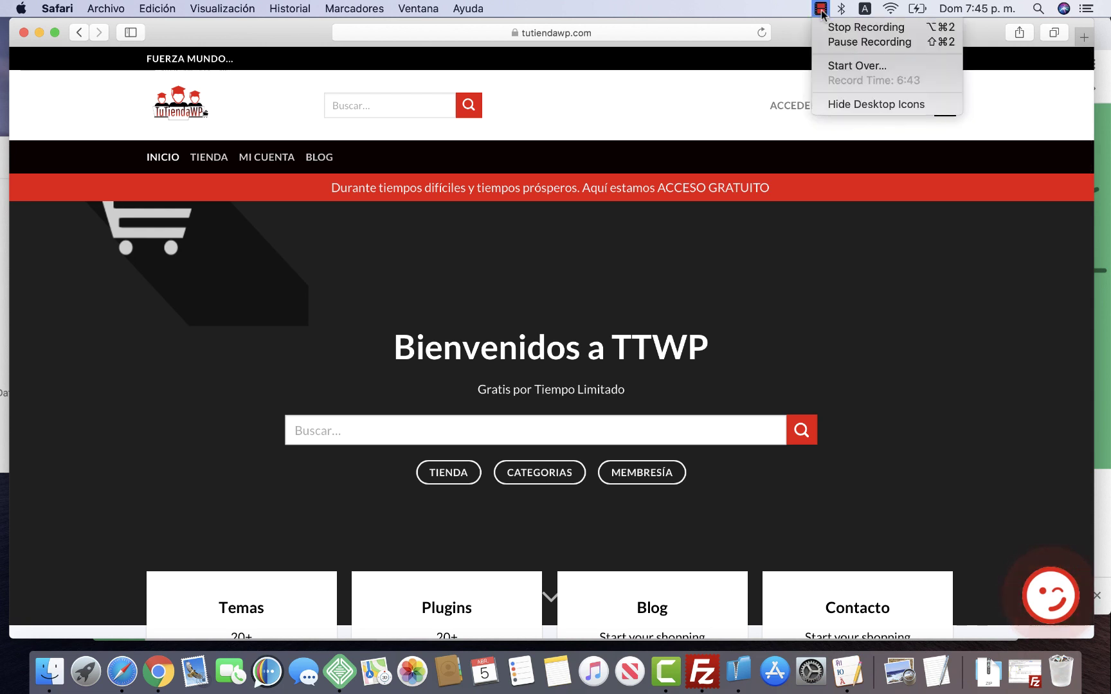